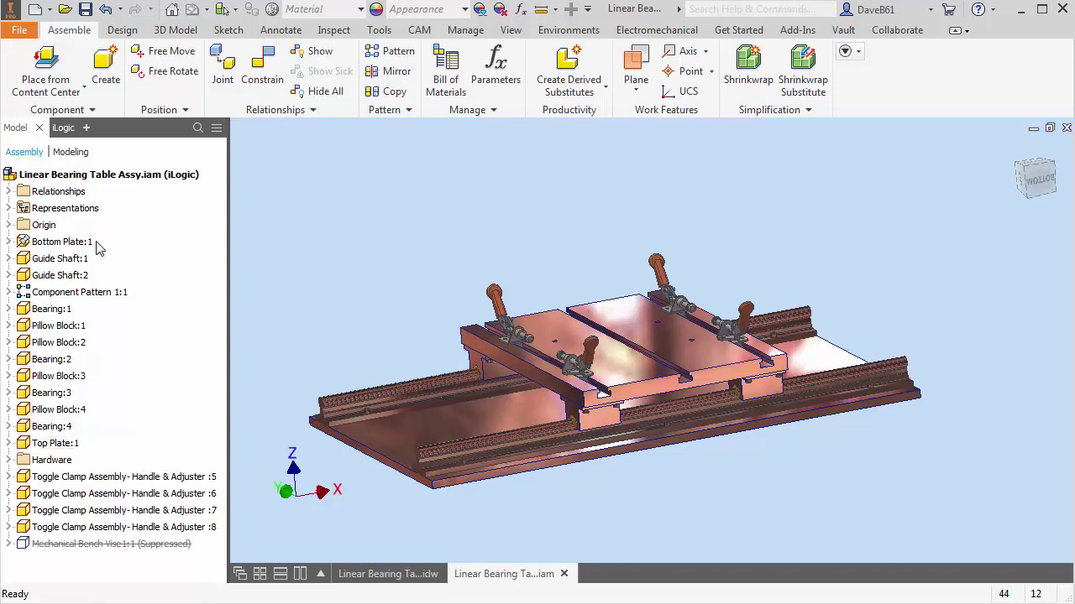
{"action": "right_click", "coordinate": [57, 246]}
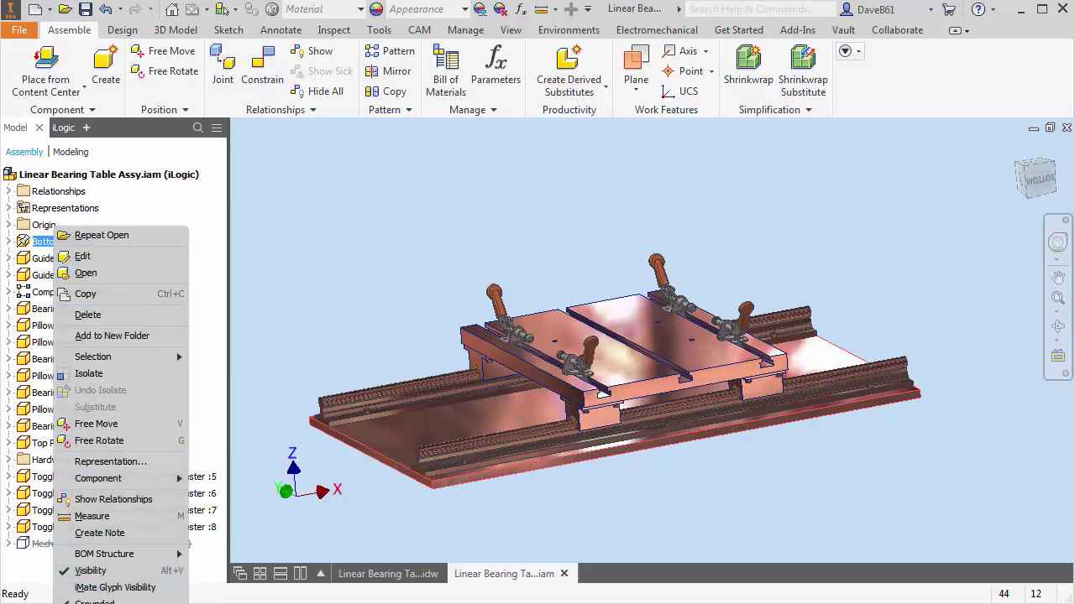
{"action": "left_click", "coordinate": [93, 600]}
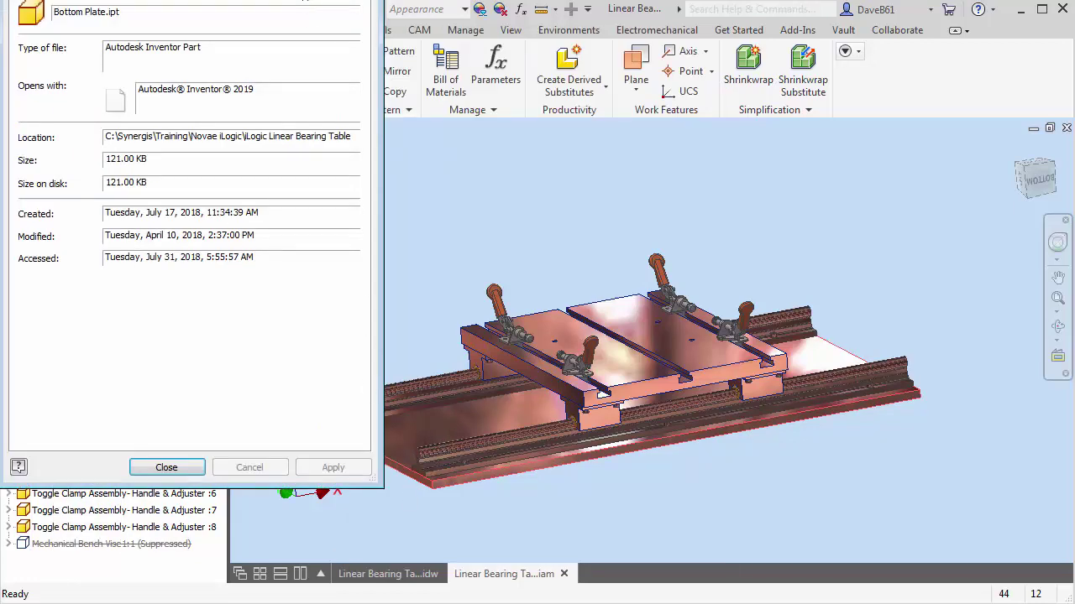
{"action": "left_click_drag", "start_coordinate": [324, 0], "coordinate": [598, 40]}
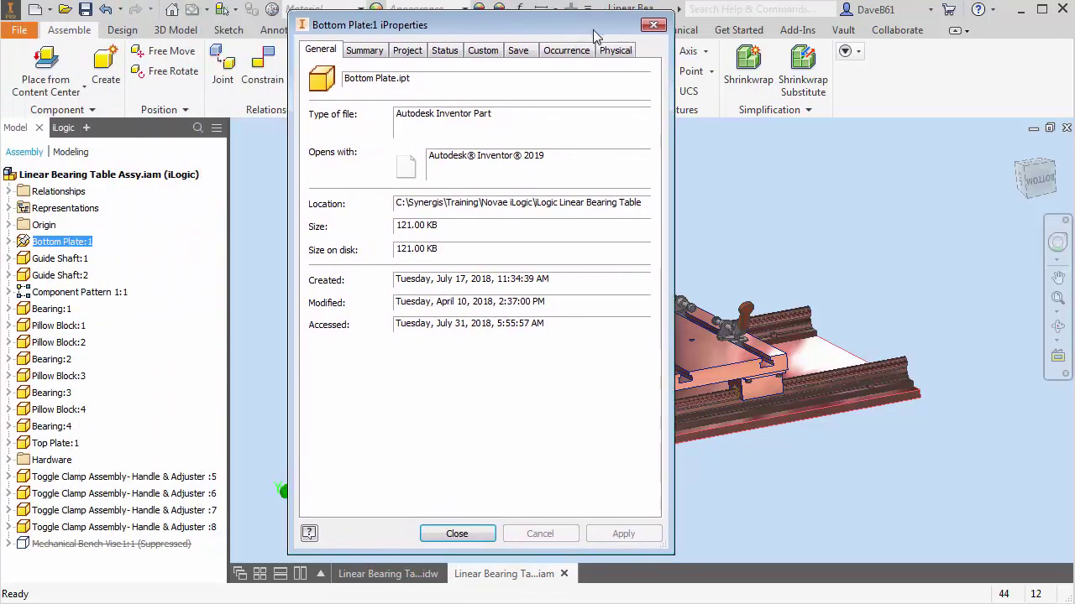
{"action": "left_click", "coordinate": [407, 51]}
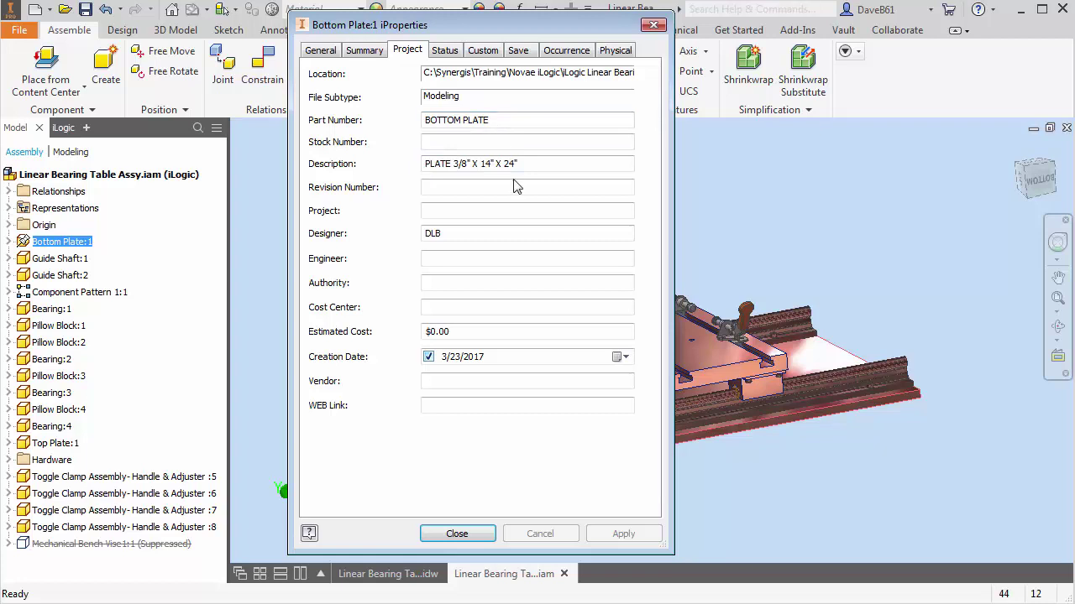
{"action": "left_click", "coordinate": [610, 54]}
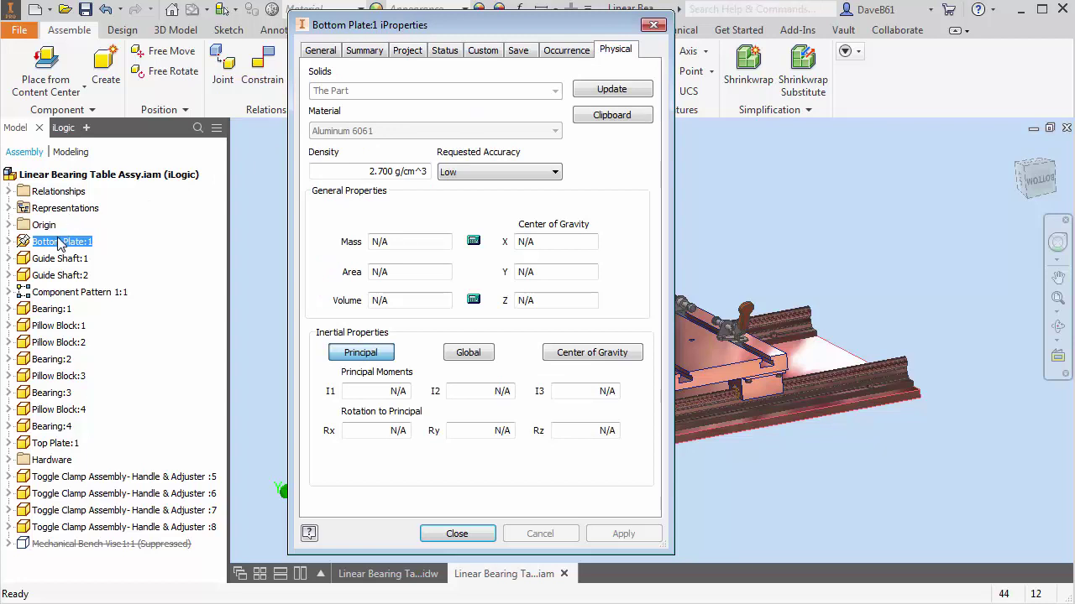
{"action": "left_click", "coordinate": [654, 25]}
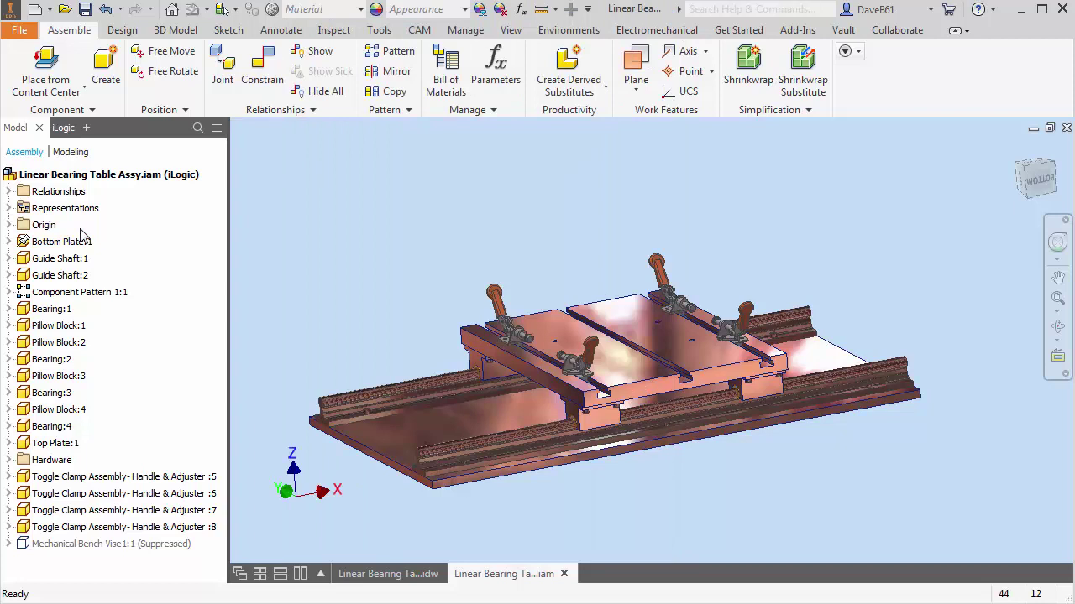
{"action": "left_click", "coordinate": [9, 460]}
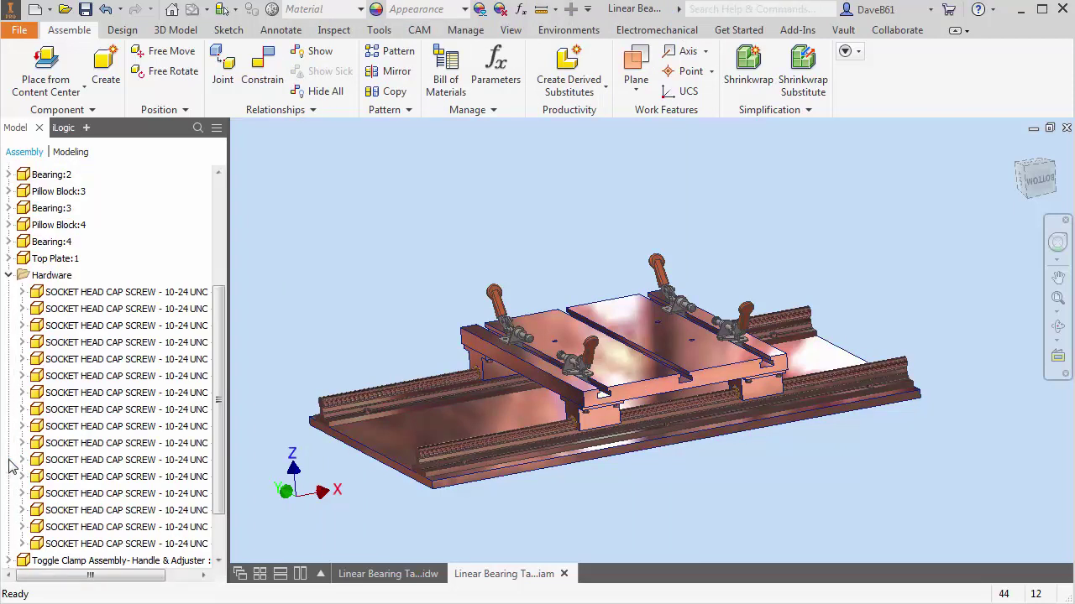
{"action": "left_click", "coordinate": [9, 275]}
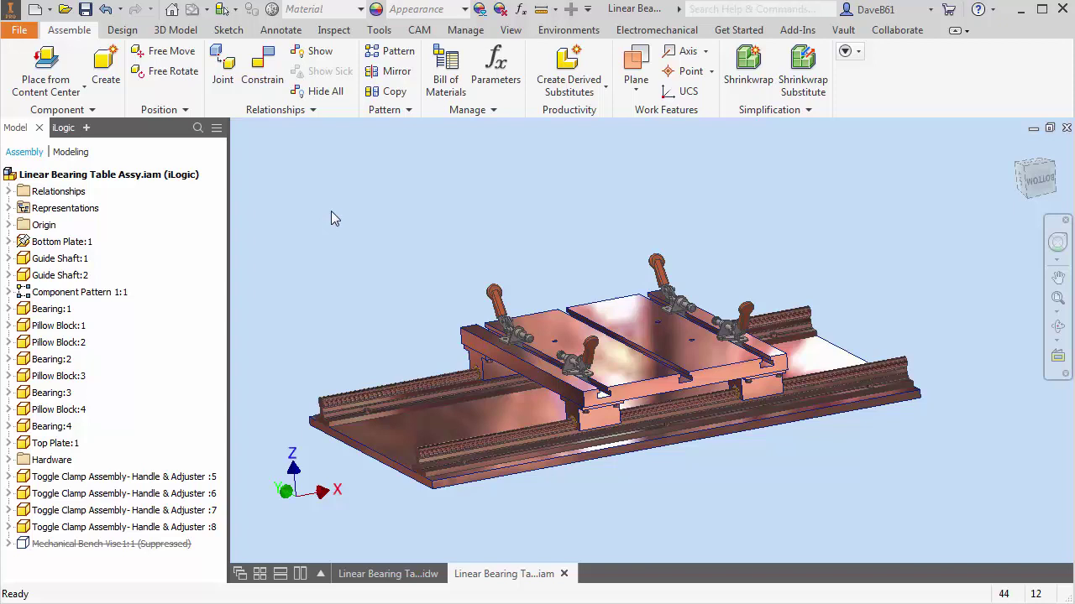
{"action": "left_click", "coordinate": [388, 576]}
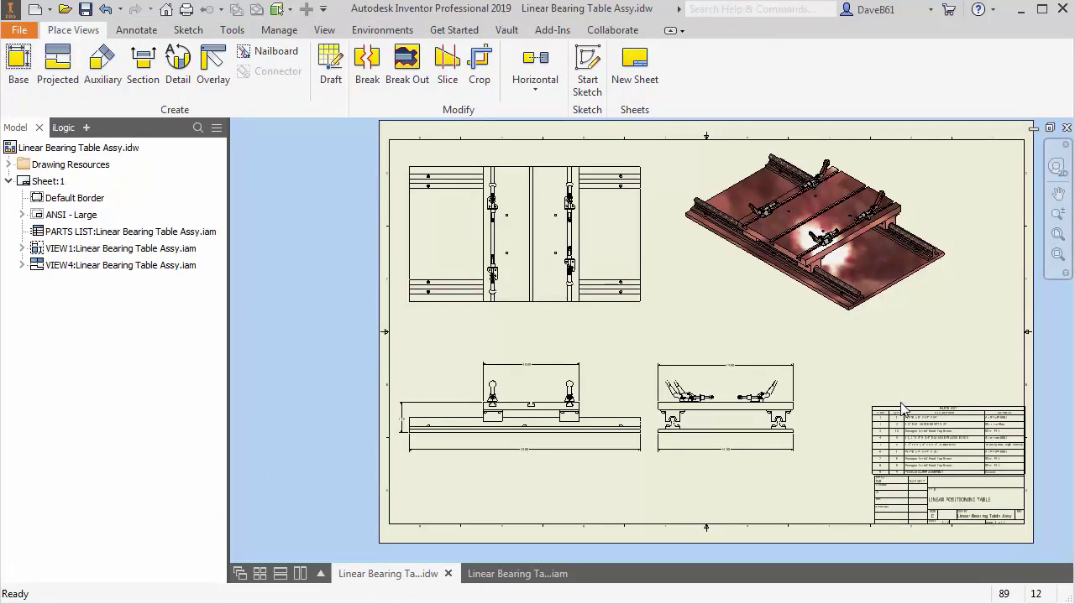
{"action": "scroll", "coordinate": [926, 432], "scroll_direction": "down", "scroll_amount": 5}
{"action": "middle_click_drag", "start_coordinate": [927, 432], "coordinate": [649, 329]}
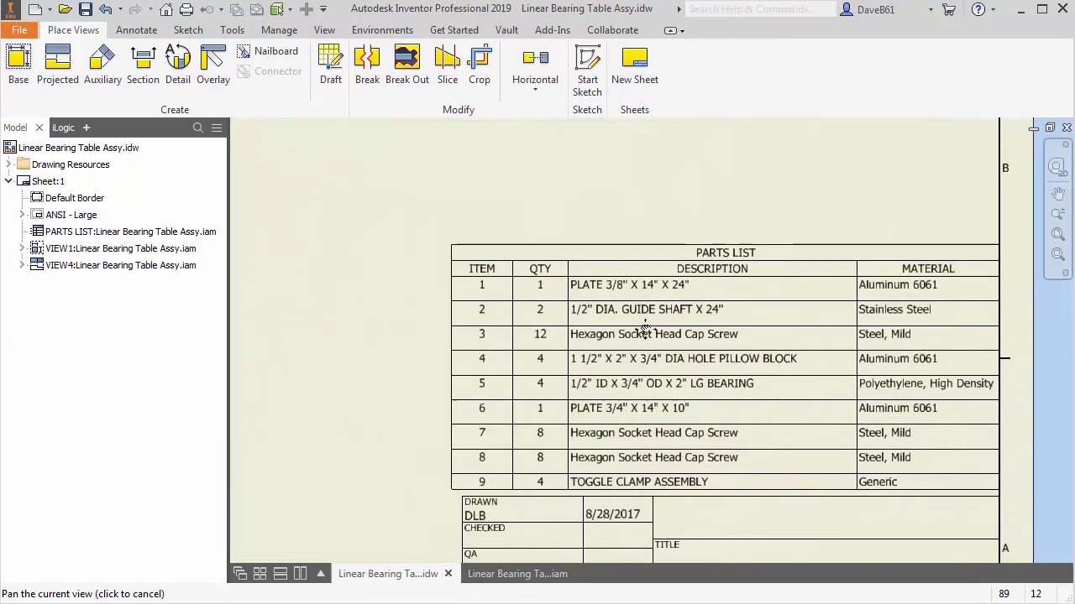
{"action": "left_click", "coordinate": [743, 265]}
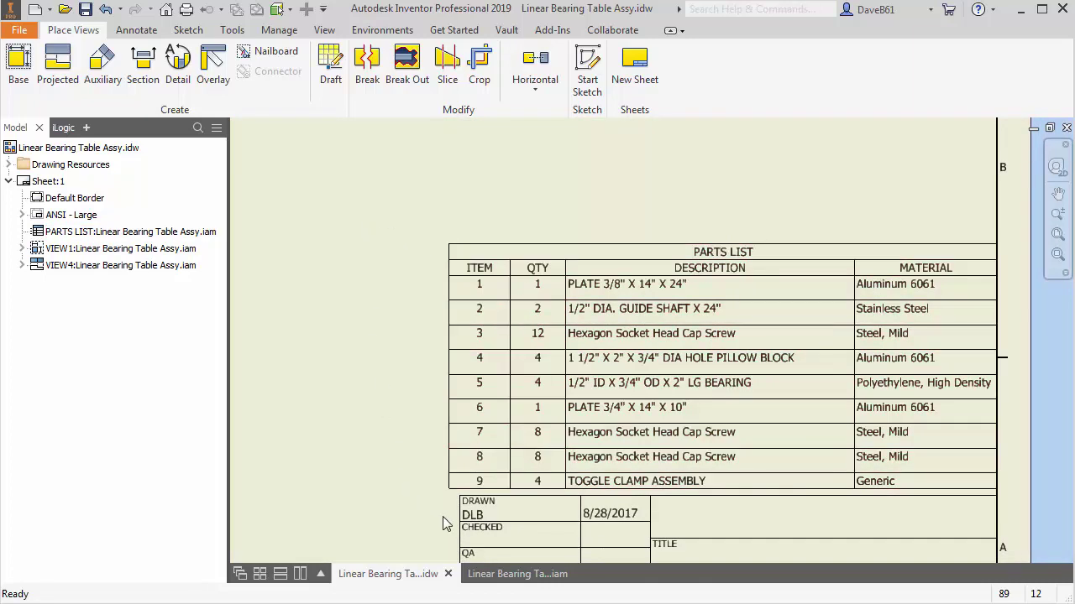
{"action": "left_click", "coordinate": [507, 574]}
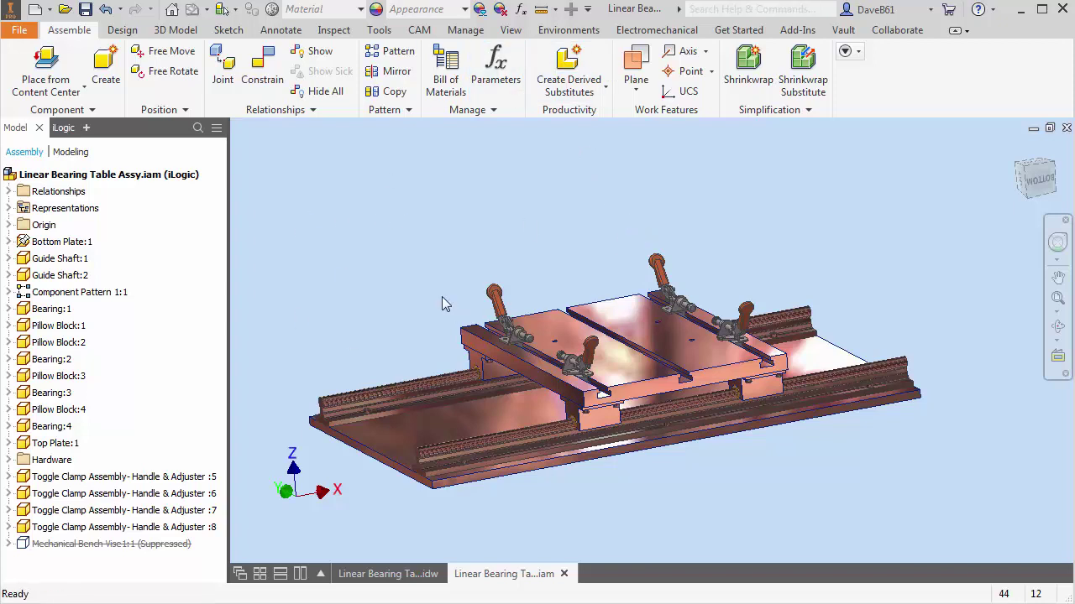
Open the assembly's Bill of Materials, preview the Model Data and Structured views, and finish on Parts Only.
{"action": "left_click", "coordinate": [446, 68]}
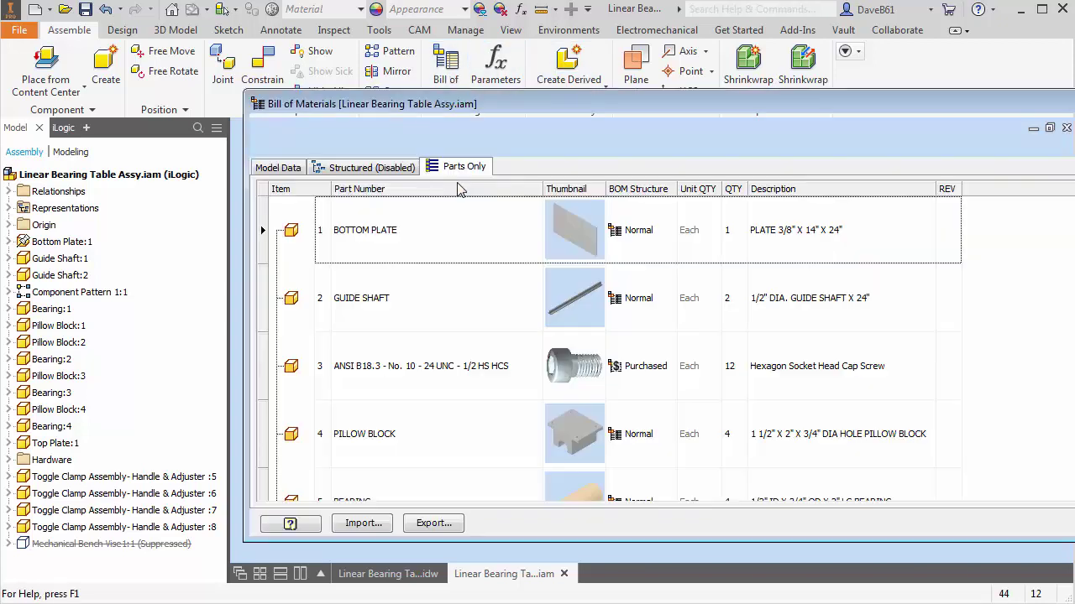
{"action": "left_click_drag", "start_coordinate": [609, 103], "coordinate": [389, 61]}
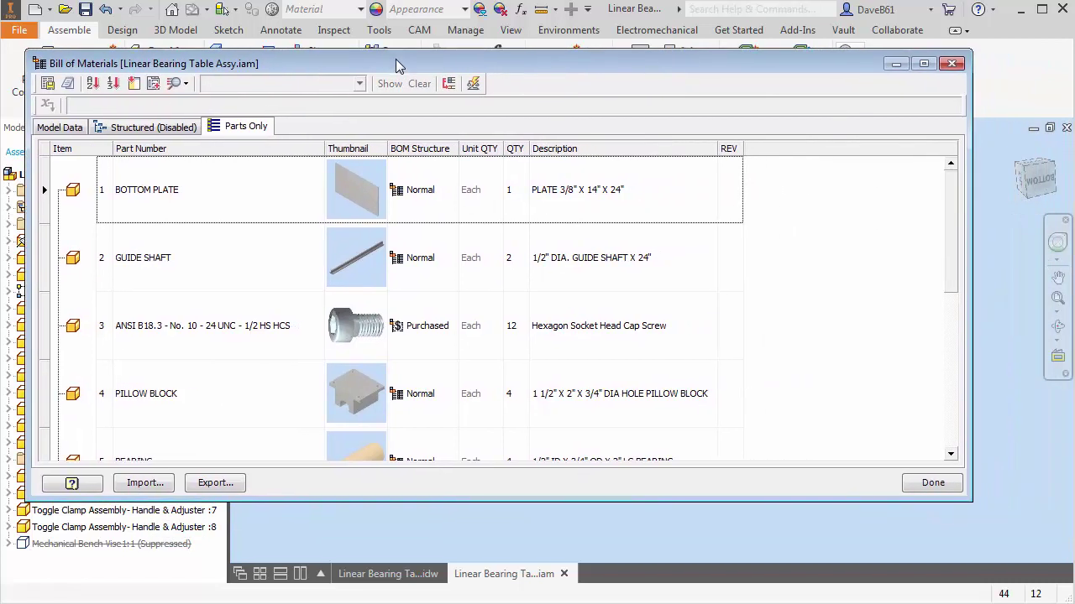
{"action": "left_click", "coordinate": [60, 130]}
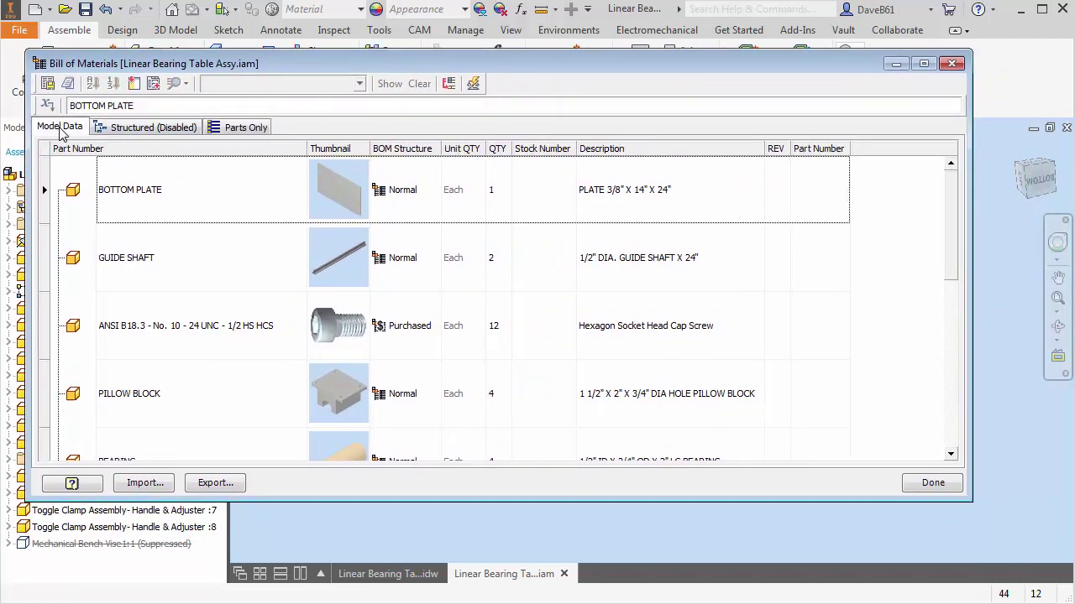
{"action": "left_click", "coordinate": [147, 127]}
{"action": "left_click", "coordinate": [231, 126]}
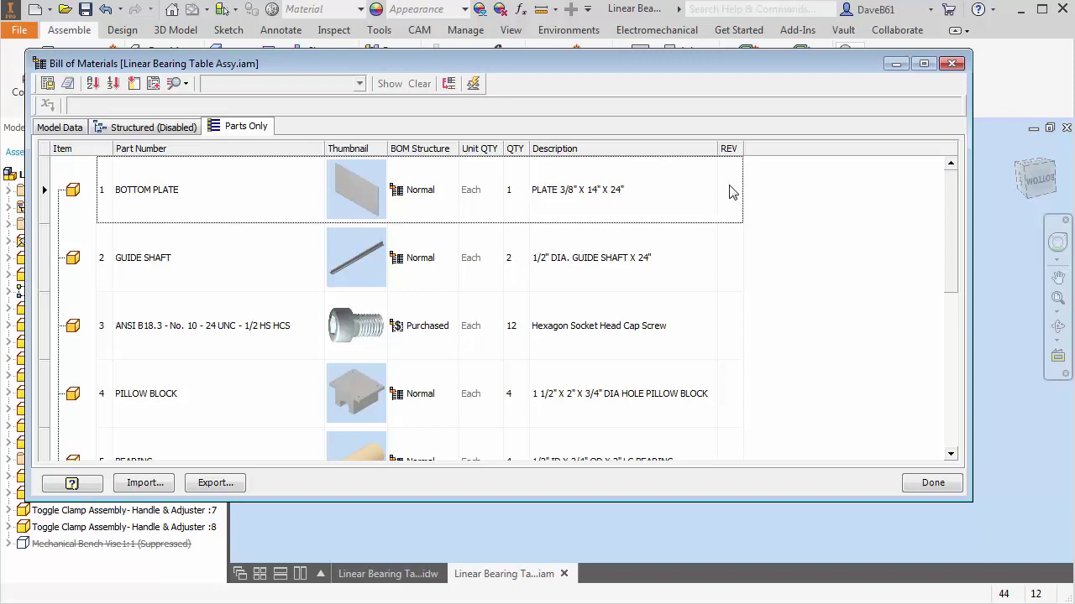
Drag the Material field from the Choose Columns list into the headers before REV.
{"action": "left_click", "coordinate": [133, 84]}
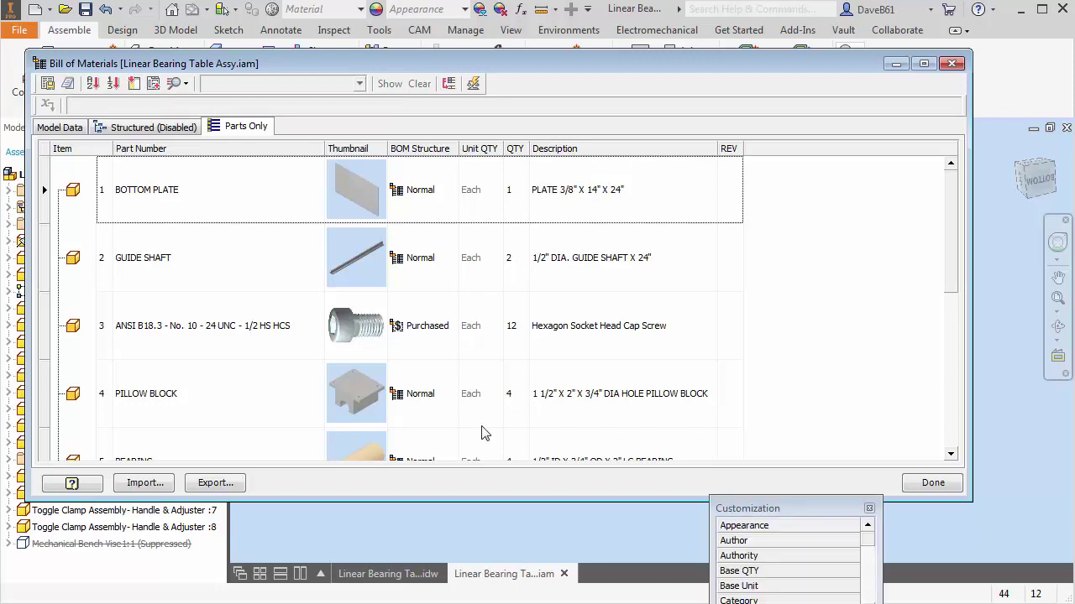
{"action": "left_click_drag", "start_coordinate": [796, 514], "coordinate": [368, 238]}
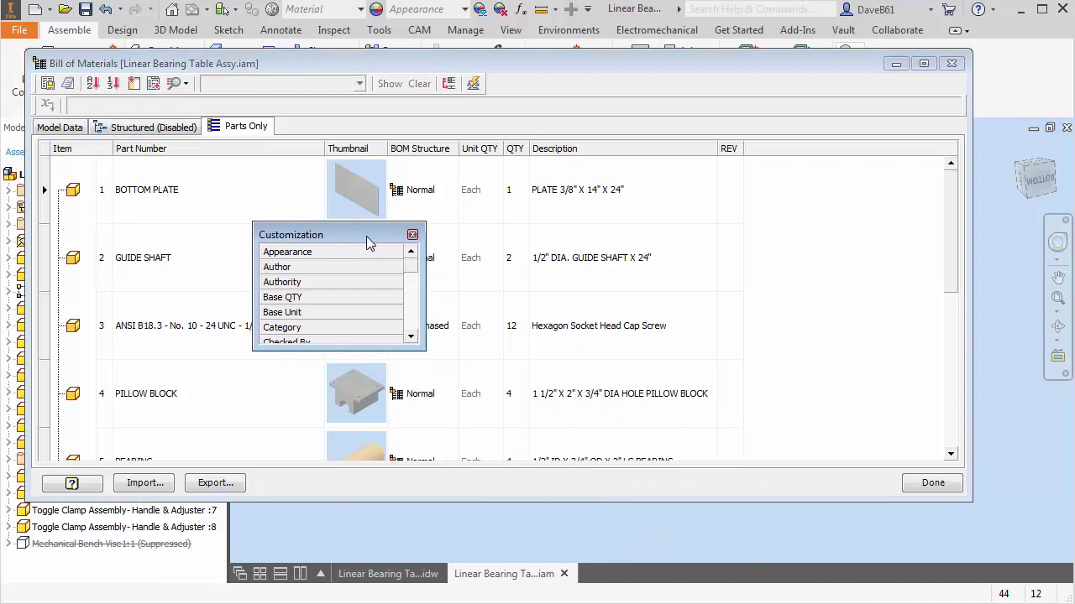
{"action": "left_click_drag", "start_coordinate": [413, 267], "coordinate": [412, 307]}
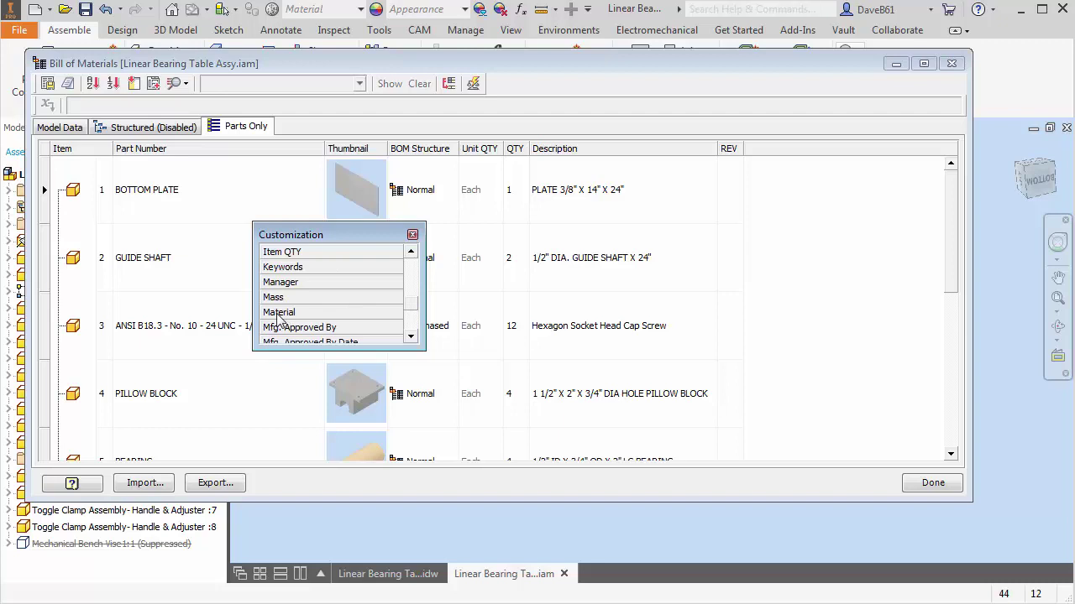
{"action": "left_click_drag", "start_coordinate": [277, 317], "coordinate": [718, 151]}
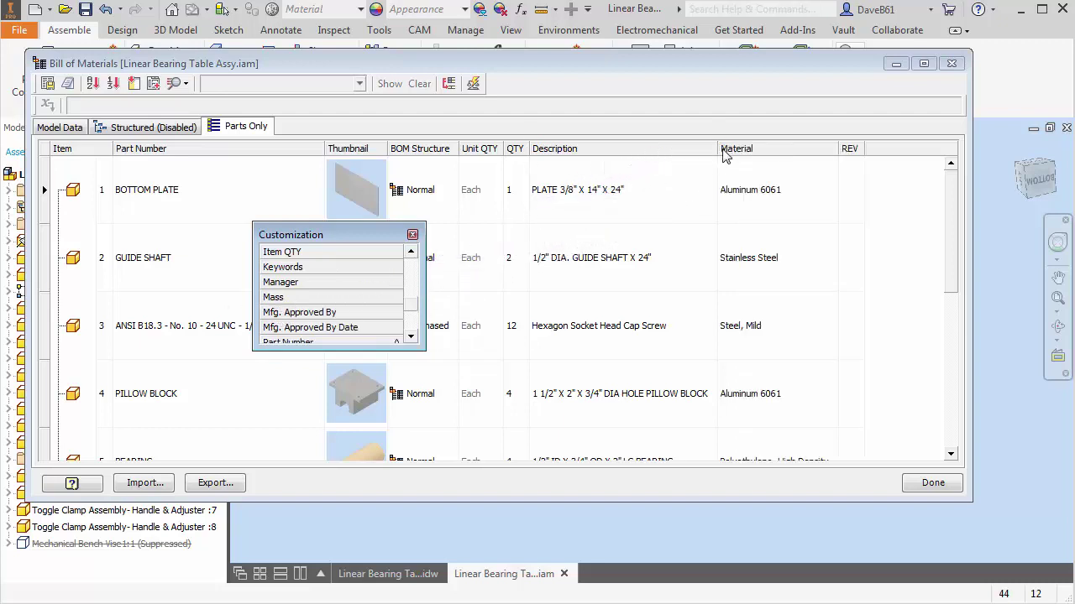
Change item 7's 3/8 cap screw material from Steel, Mild to Stainless Steel.
{"action": "left_click", "coordinate": [412, 234]}
{"action": "scroll", "coordinate": [687, 290], "scroll_direction": "down", "scroll_amount": 1}
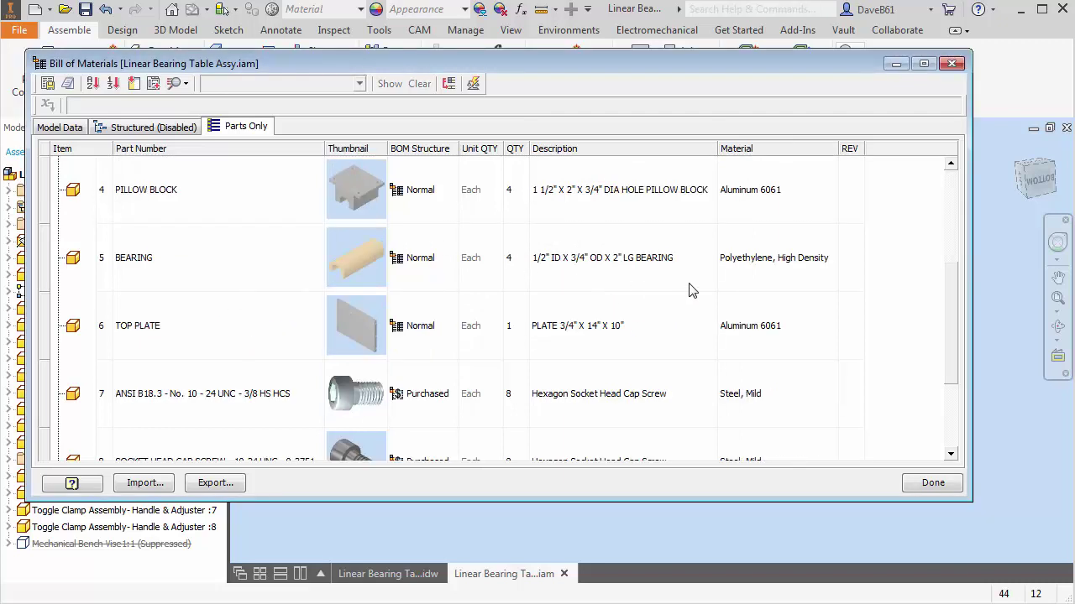
{"action": "scroll", "coordinate": [689, 290], "scroll_direction": "up", "scroll_amount": 1}
{"action": "scroll", "coordinate": [688, 289], "scroll_direction": "down", "scroll_amount": 1}
{"action": "left_click", "coordinate": [746, 396]}
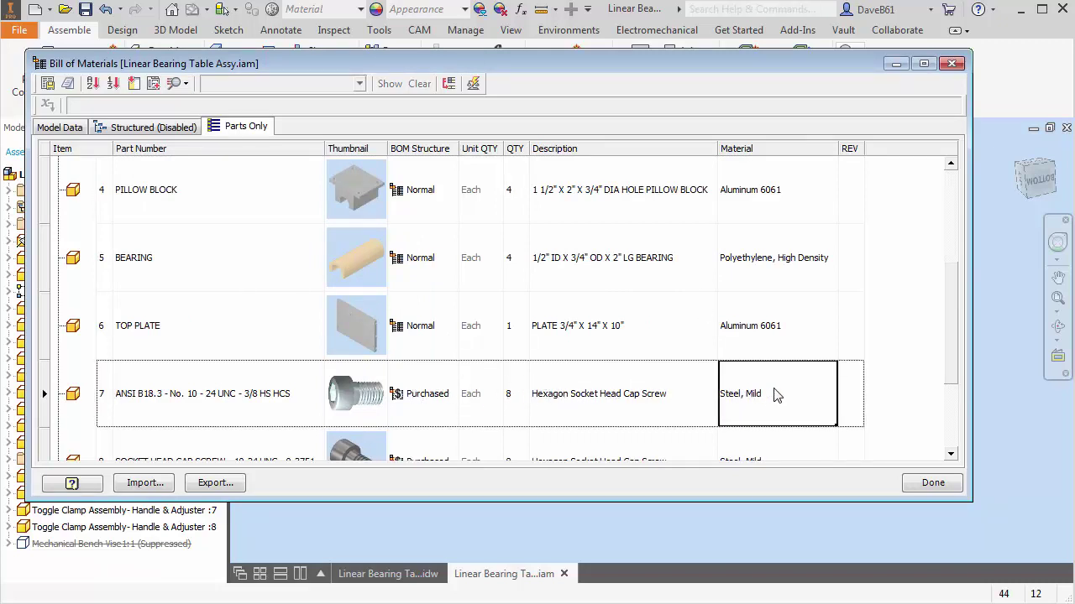
{"action": "left_click", "coordinate": [776, 395]}
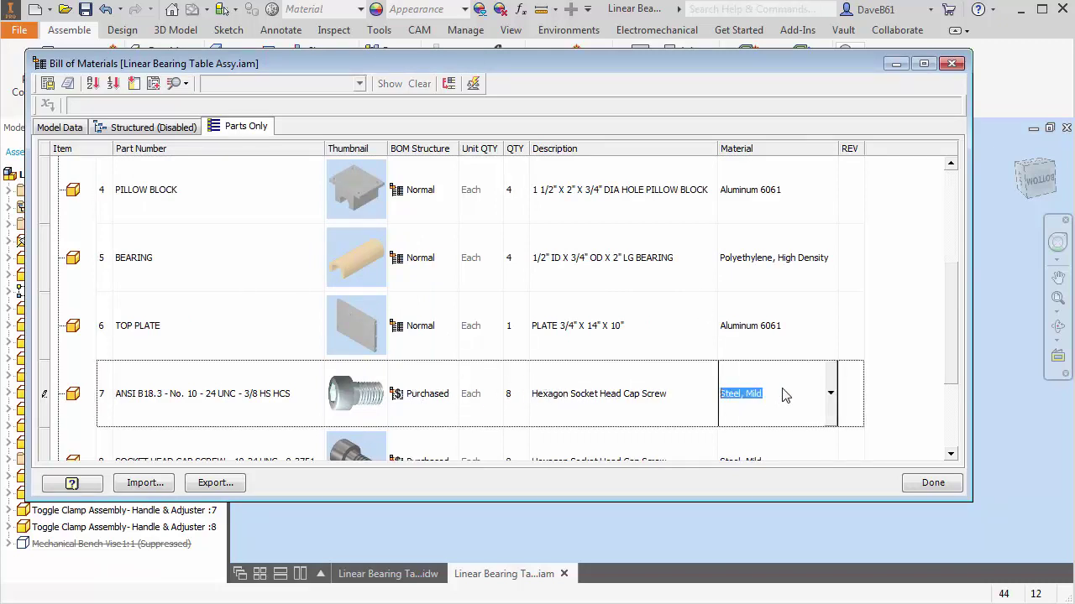
{"action": "left_click", "coordinate": [832, 410]}
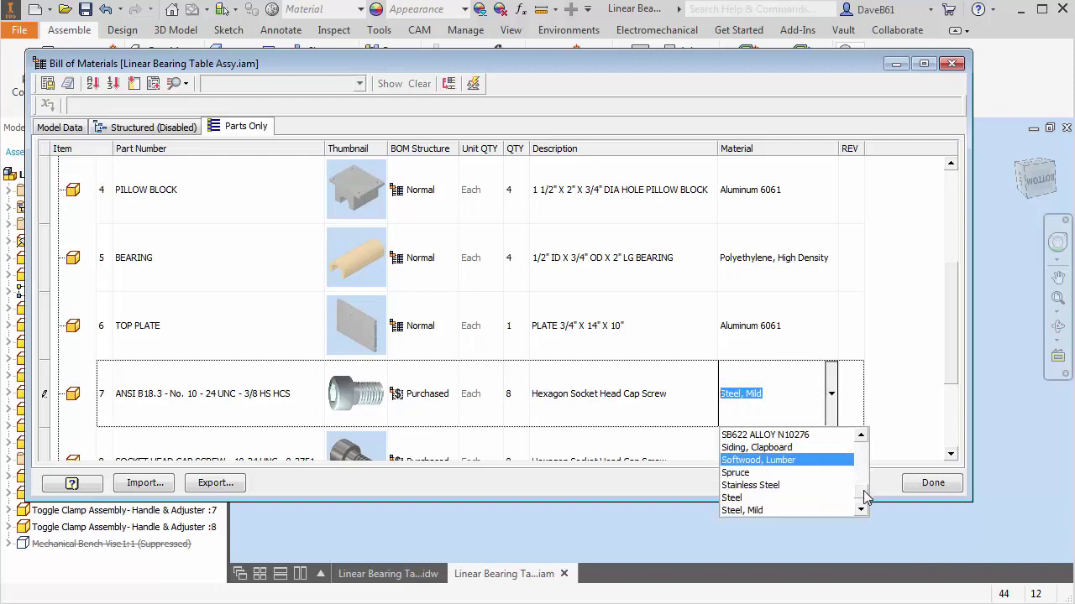
{"action": "left_click", "coordinate": [781, 487]}
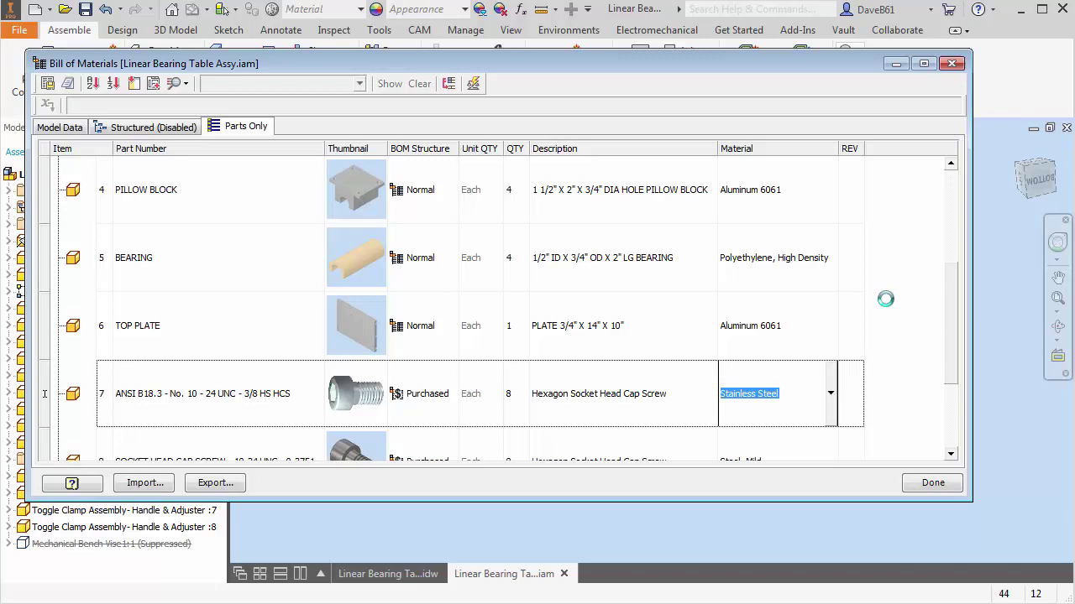
{"action": "scroll", "coordinate": [950, 291], "scroll_direction": "down", "scroll_amount": 2}
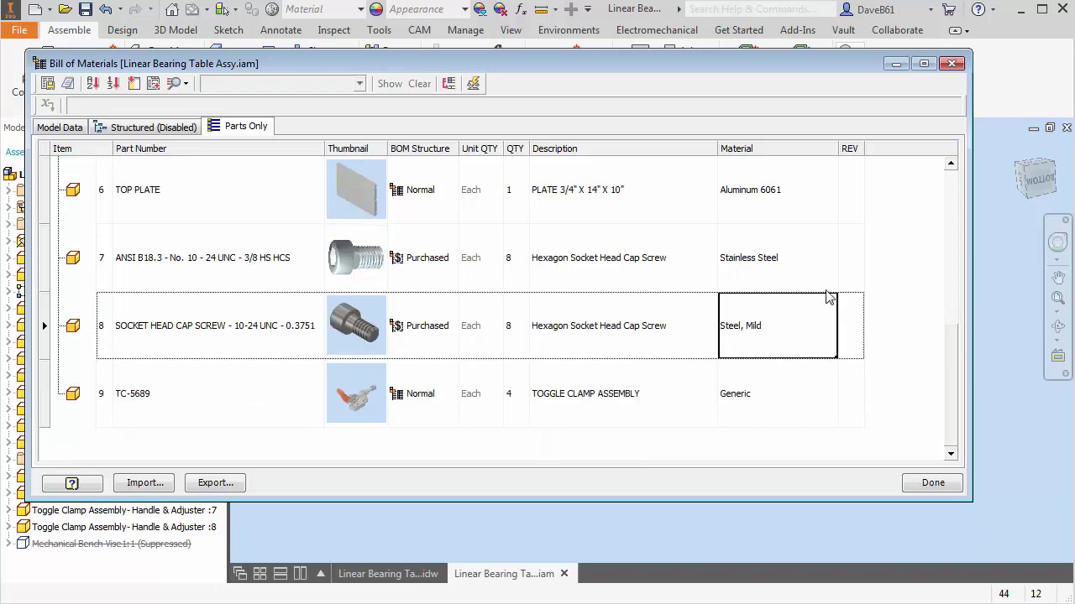
Fill Stainless Steel down from item 7 into the Material cells of items 8 and 9.
{"action": "left_click", "coordinate": [774, 270]}
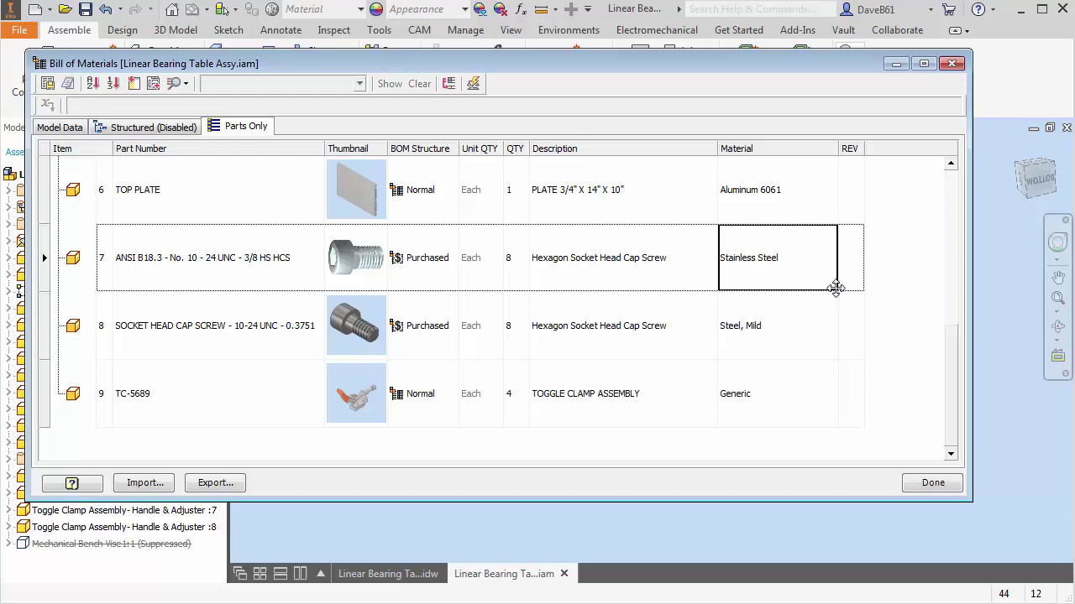
{"action": "left_click_drag", "start_coordinate": [837, 288], "coordinate": [829, 321]}
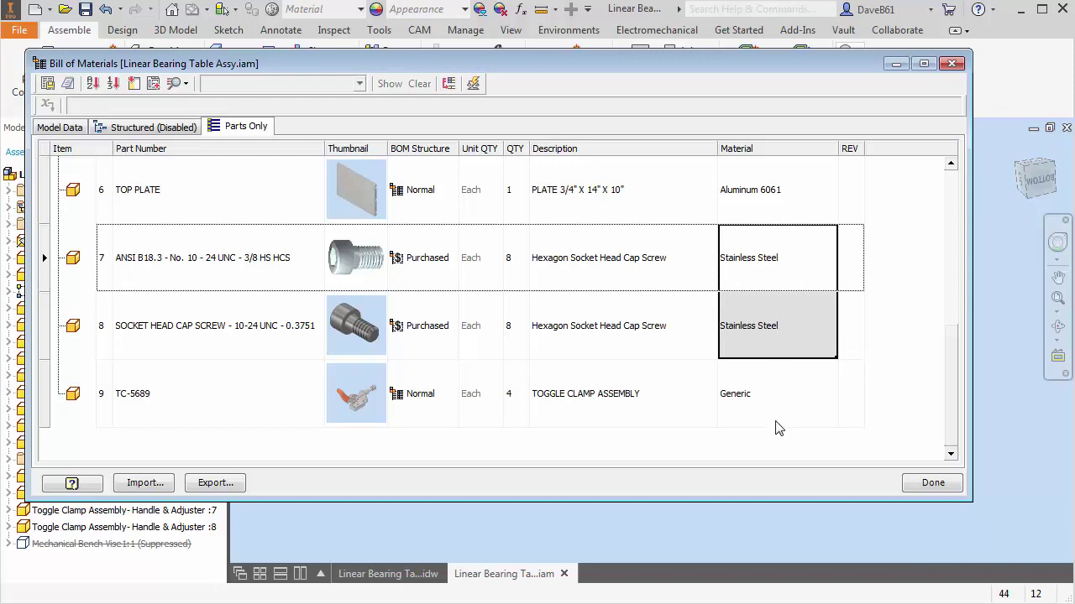
{"action": "left_click", "coordinate": [836, 356]}
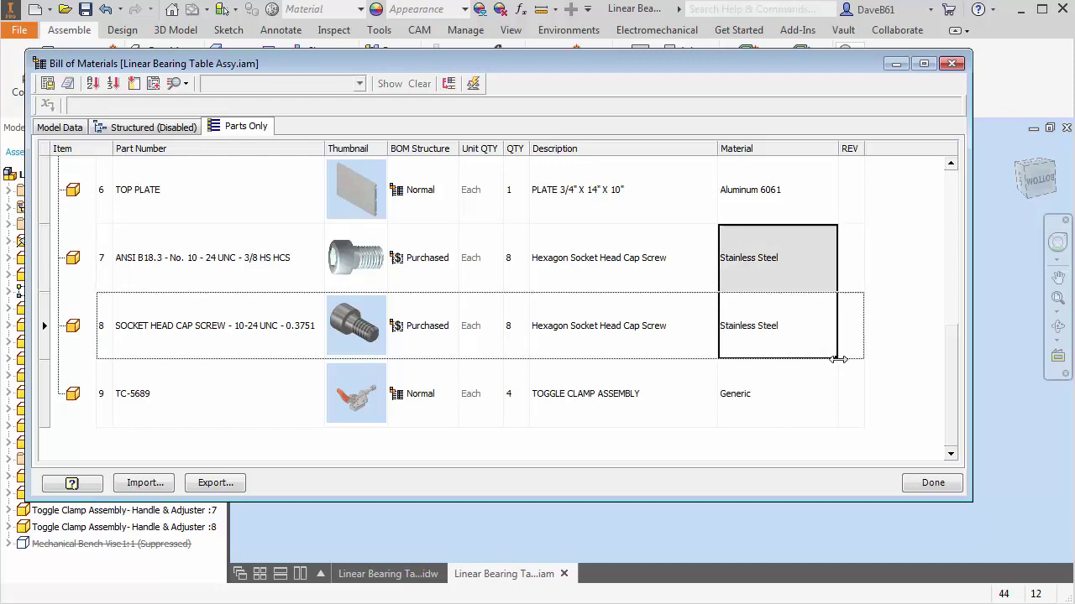
{"action": "left_click", "coordinate": [836, 357]}
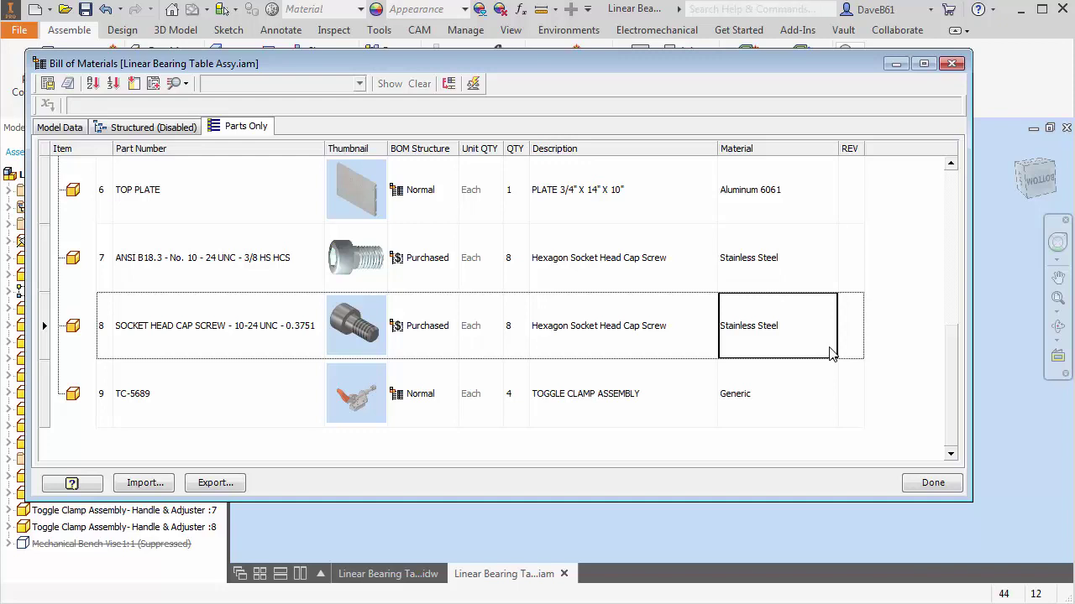
{"action": "left_click_drag", "start_coordinate": [838, 358], "coordinate": [861, 401]}
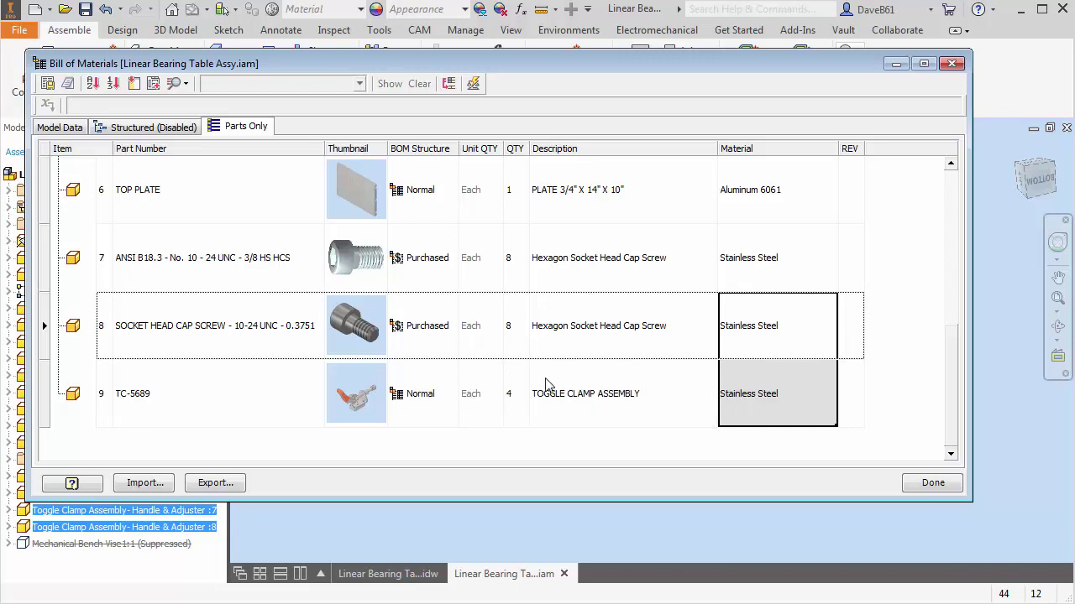
{"action": "left_click", "coordinate": [759, 399]}
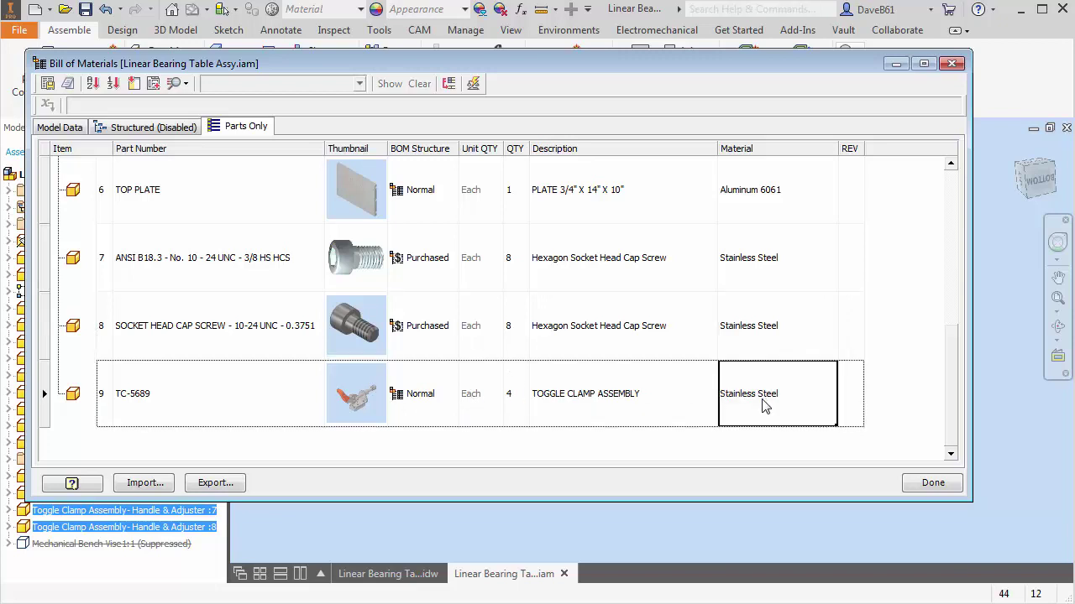
Paste Stainless Steel over item 3's Steel, Mild material.
{"action": "scroll", "coordinate": [760, 382], "scroll_direction": "up", "scroll_amount": 5}
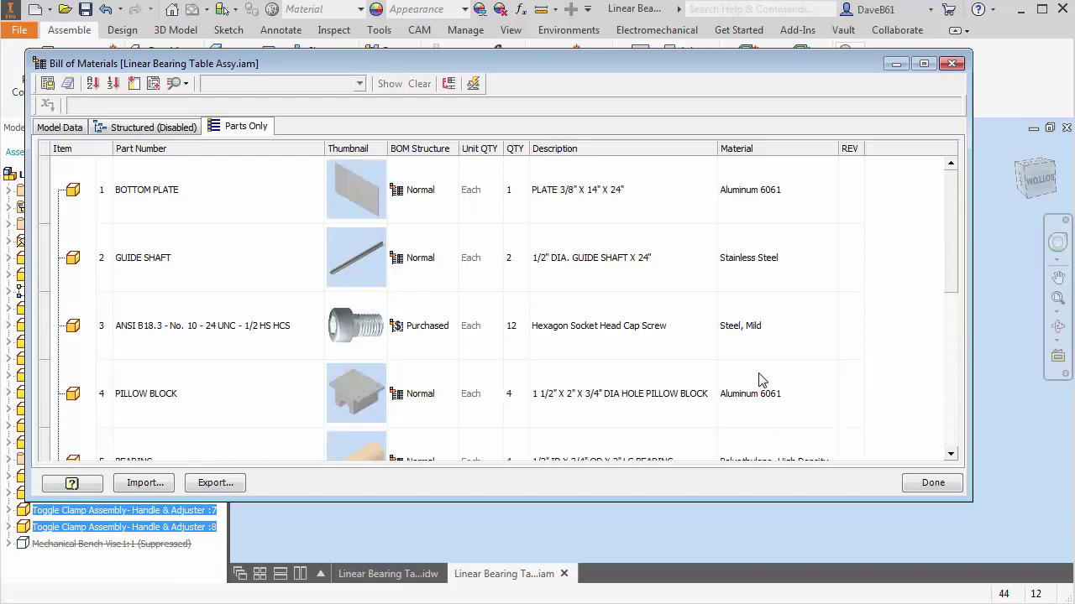
{"action": "left_click", "coordinate": [755, 337]}
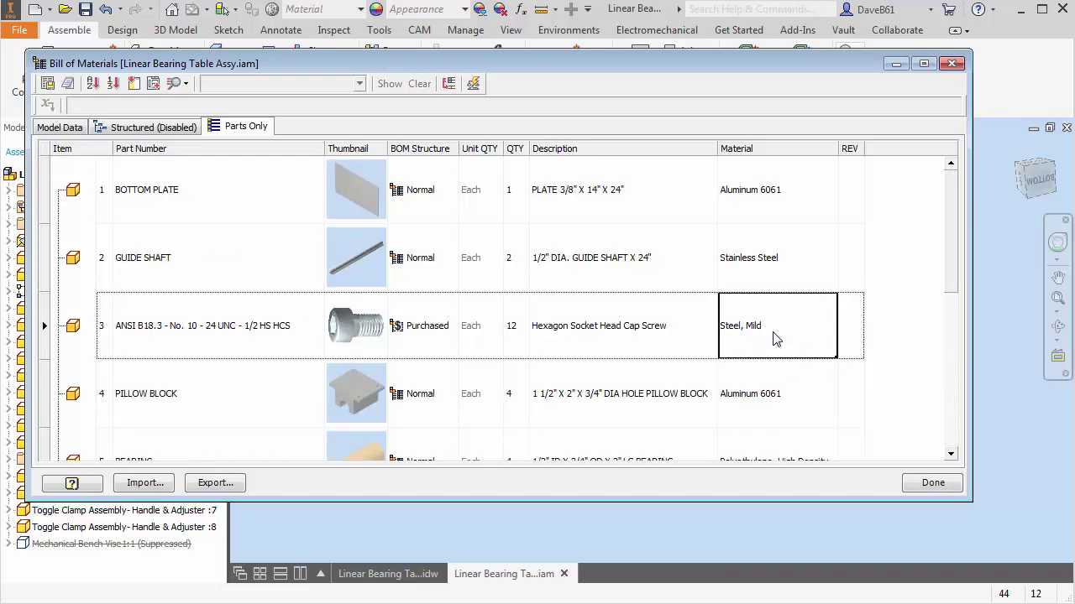
{"action": "type", "text": "Stainless Steel"}
{"action": "scroll", "coordinate": [948, 269], "scroll_direction": "down", "scroll_amount": 1}
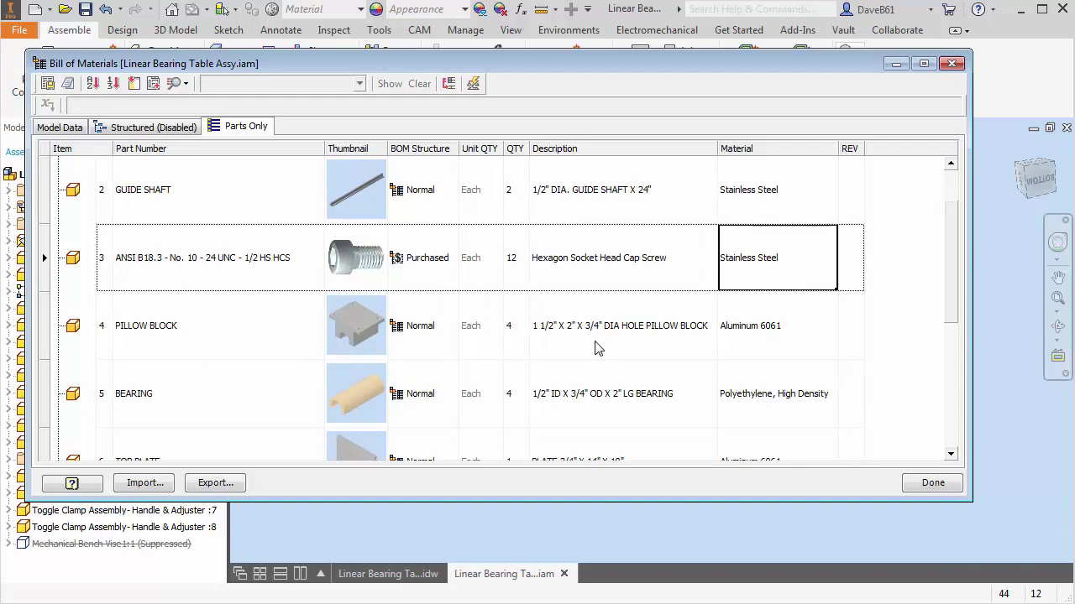
{"action": "left_click", "coordinate": [631, 333]}
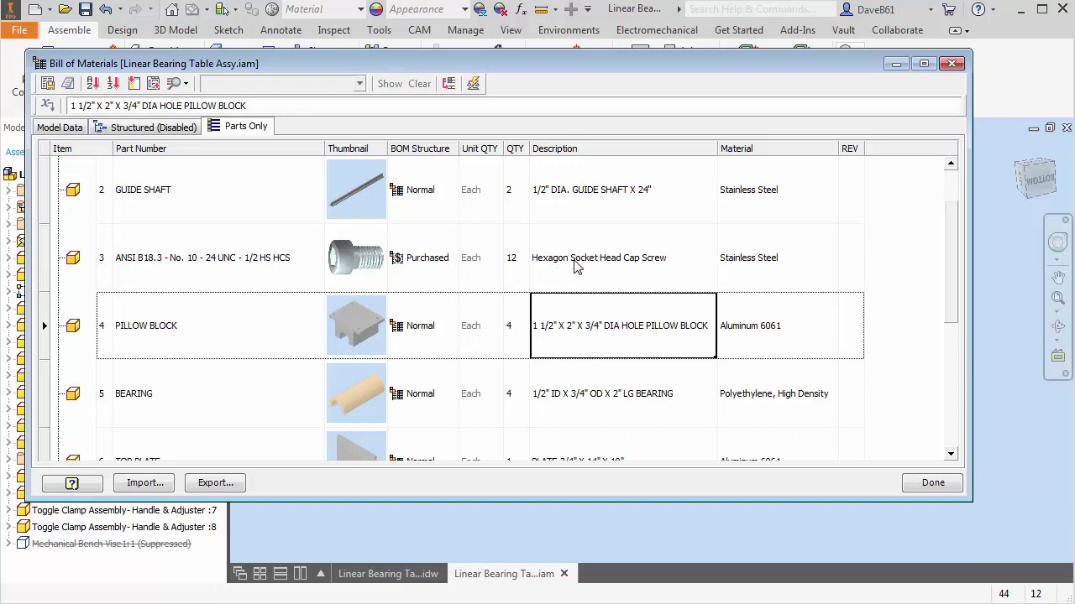
Paste each part number into the Description cell of cap screw items 3, 7 and 8.
{"action": "left_click", "coordinate": [136, 269]}
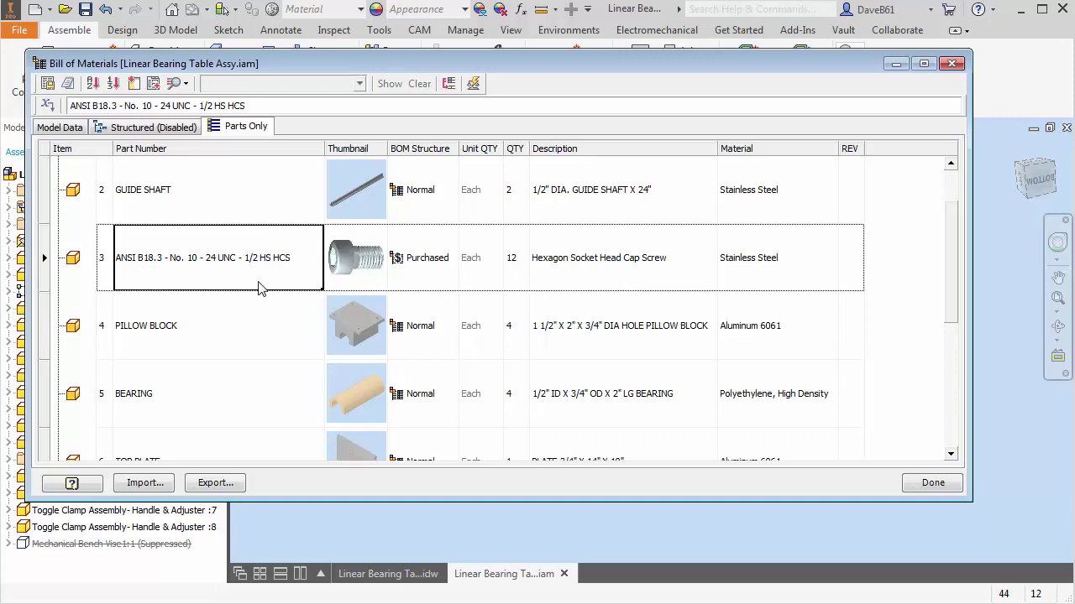
{"action": "left_click", "coordinate": [592, 268]}
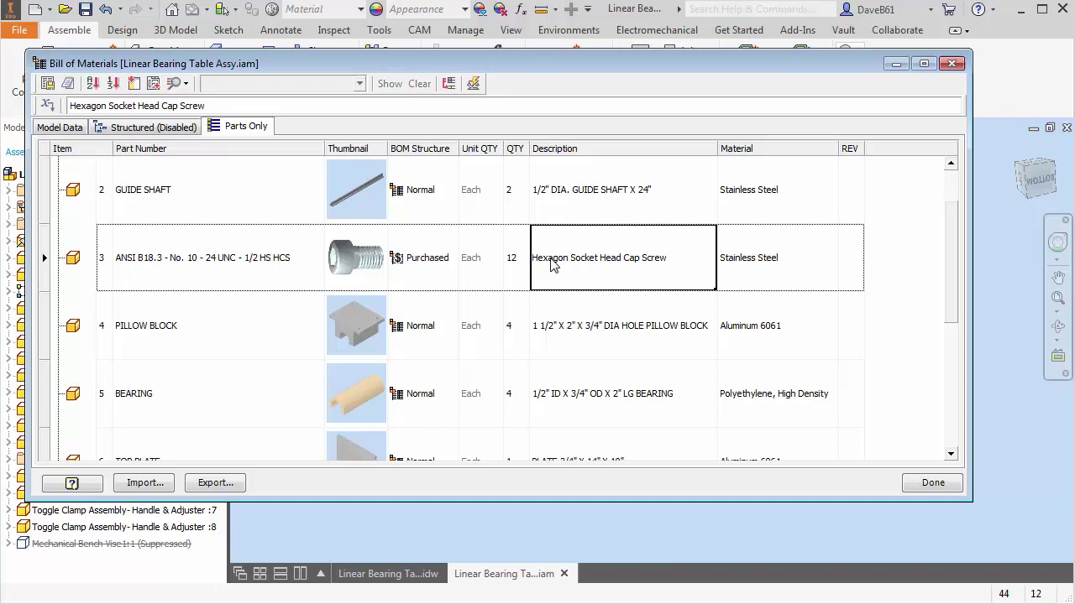
{"action": "type", "text": "ANSI B18.3 - No. 10 - 24 UNC - 1/2 HS HCS"}
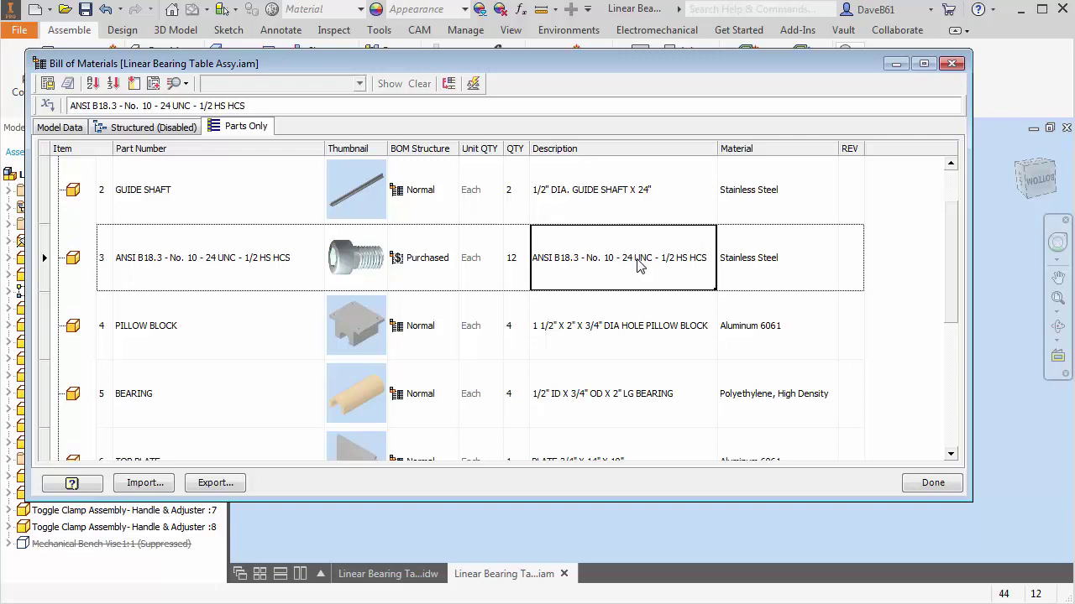
{"action": "scroll", "coordinate": [638, 264], "scroll_direction": "down", "scroll_amount": 3}
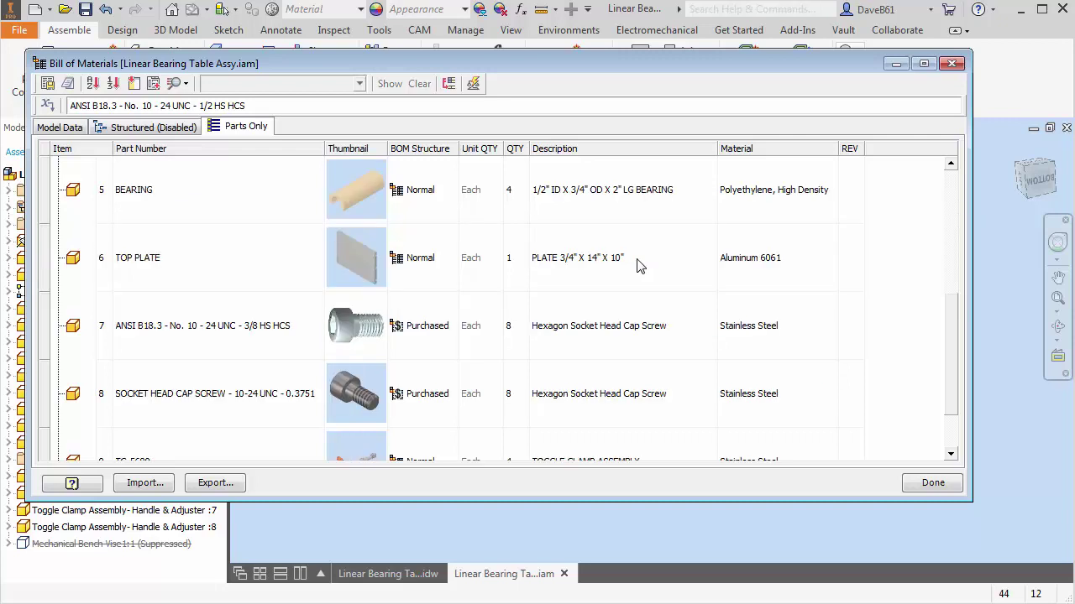
{"action": "left_click", "coordinate": [234, 333]}
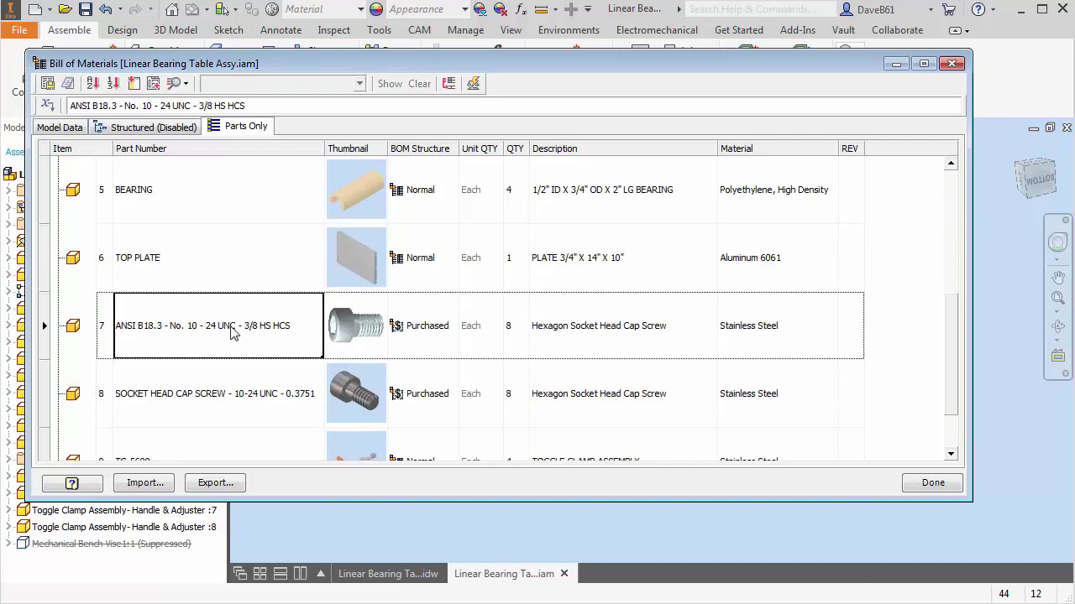
{"action": "left_click", "coordinate": [592, 341]}
{"action": "type", "text": "ANSI B18.3 - No. 10 - 24 UNC - 3/8 HS HCS"}
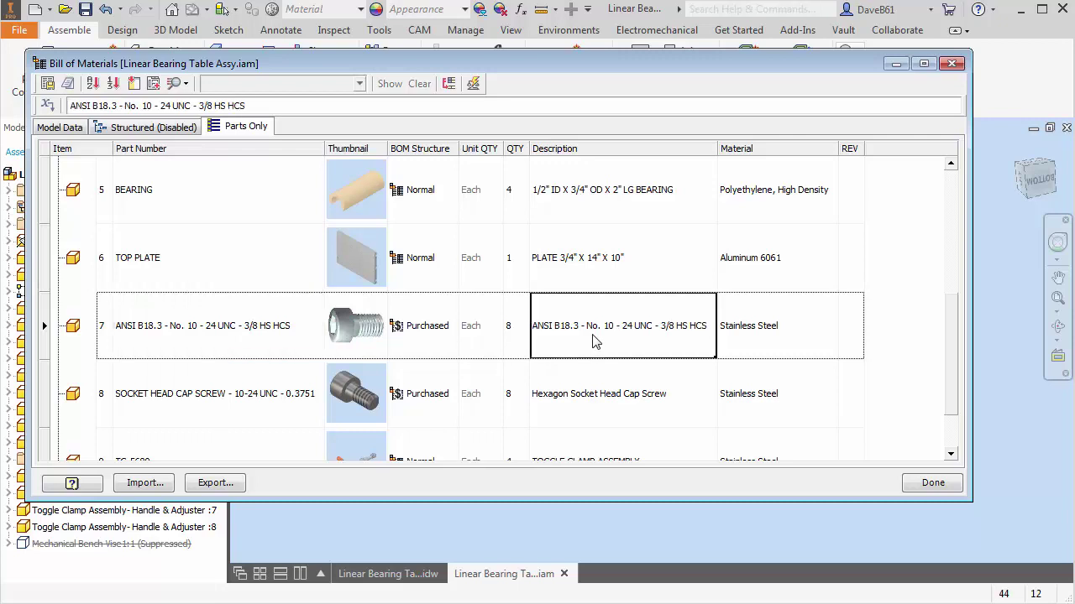
{"action": "left_click", "coordinate": [214, 407]}
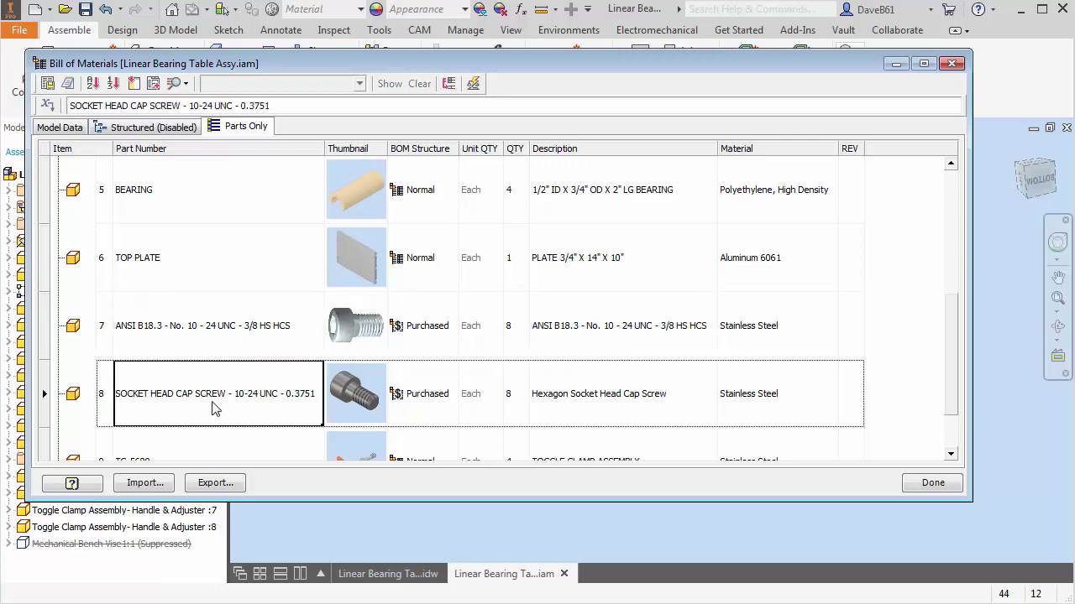
{"action": "left_click", "coordinate": [586, 409]}
{"action": "type", "text": "SOCKET HEAD CAP SCREW - 10-24 UNC - 0.3751"}
{"action": "scroll", "coordinate": [604, 406], "scroll_direction": "down", "scroll_amount": 1}
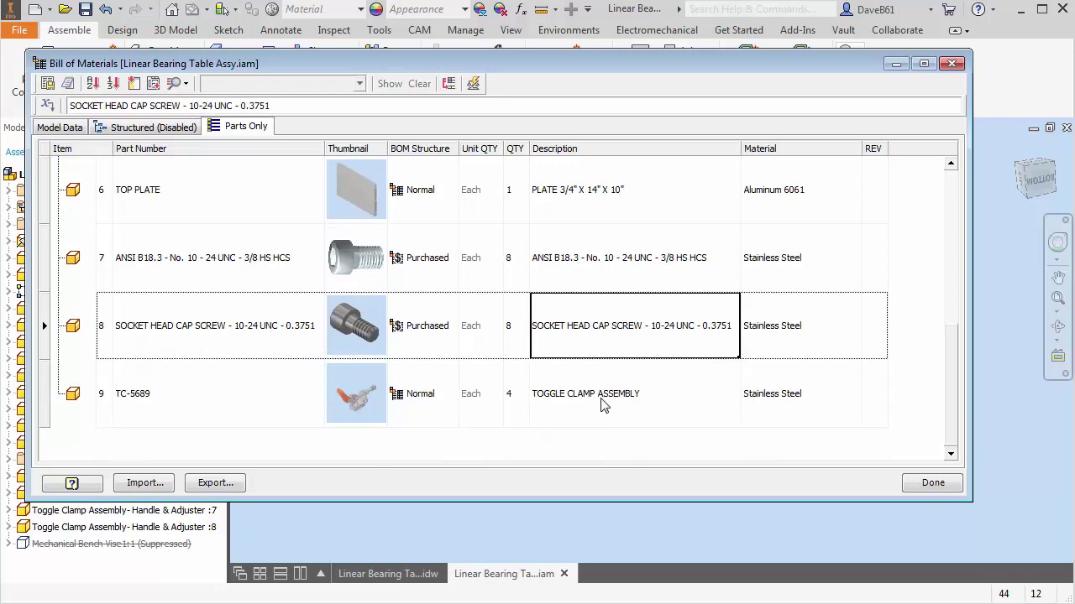
Close the BOM, discard the .idw drawing without saving, and save the assembly with its dependents.
{"action": "left_click", "coordinate": [932, 484]}
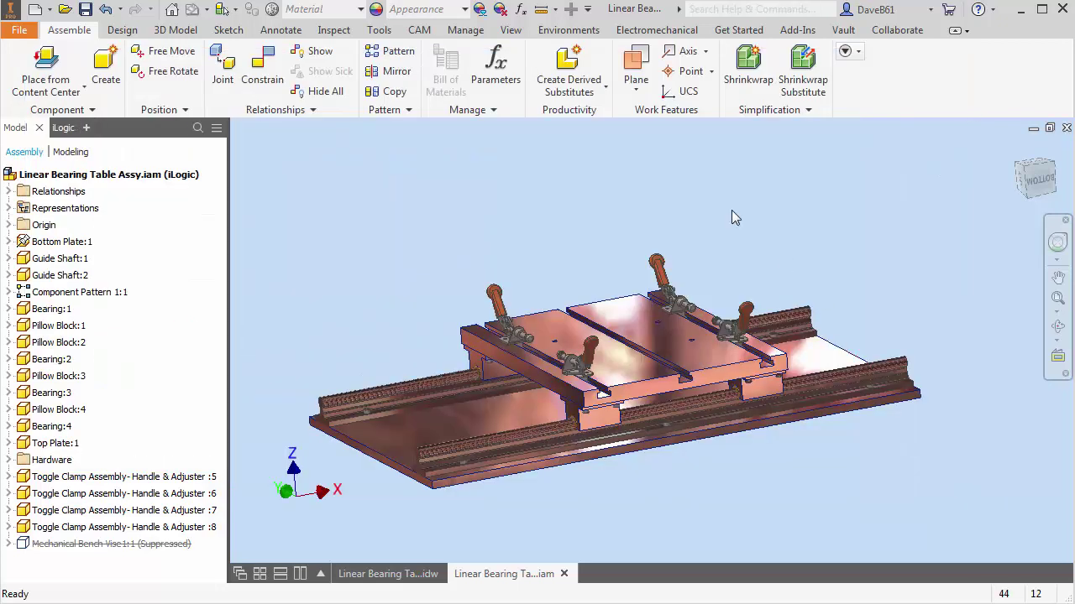
{"action": "left_click", "coordinate": [86, 10]}
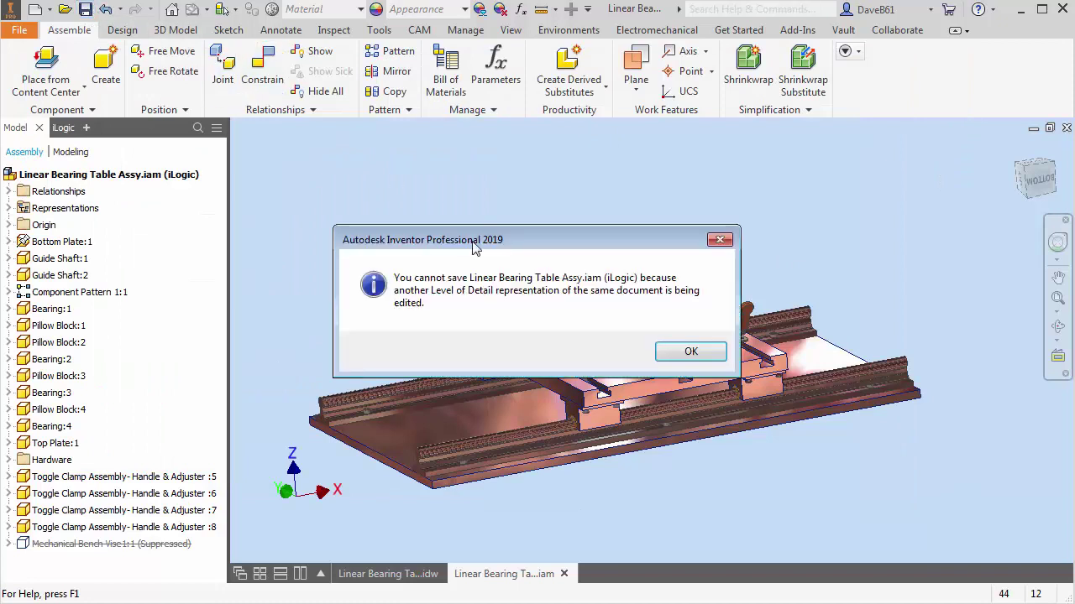
{"action": "left_click", "coordinate": [701, 353]}
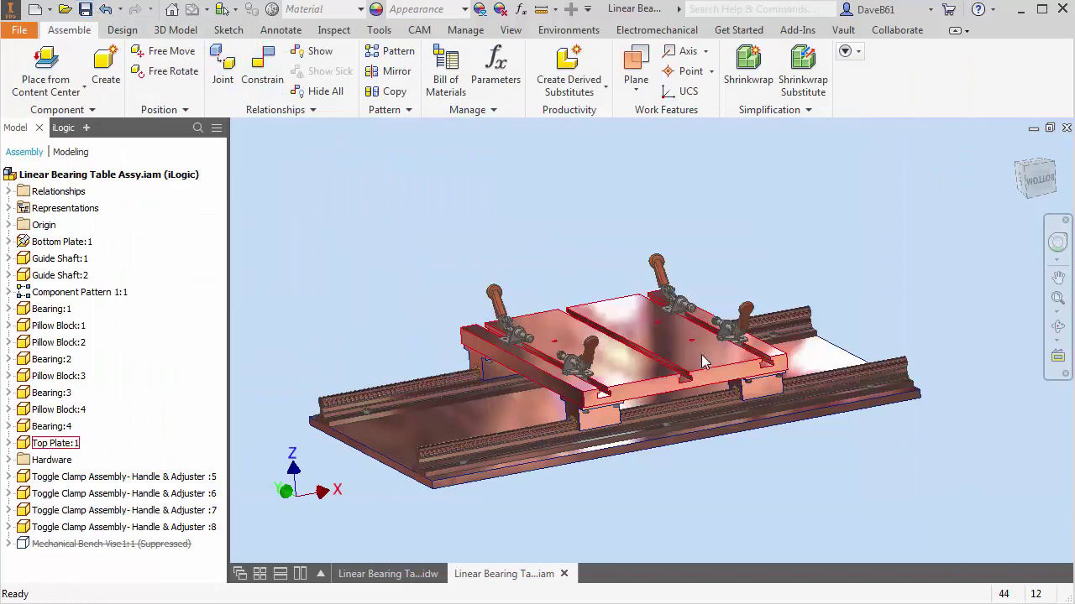
{"action": "left_click", "coordinate": [389, 575]}
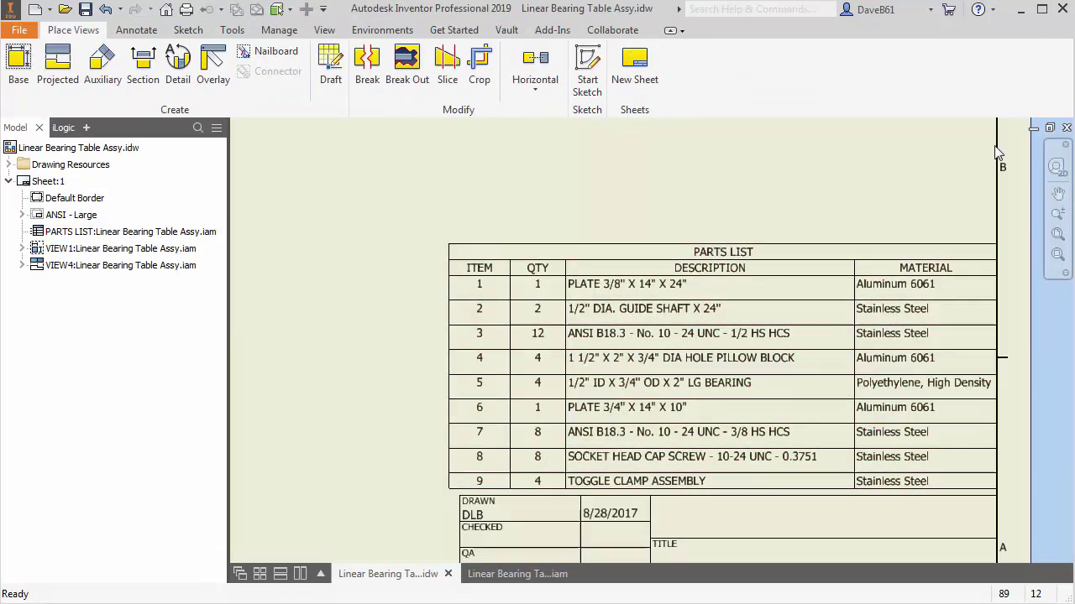
{"action": "left_click", "coordinate": [449, 574]}
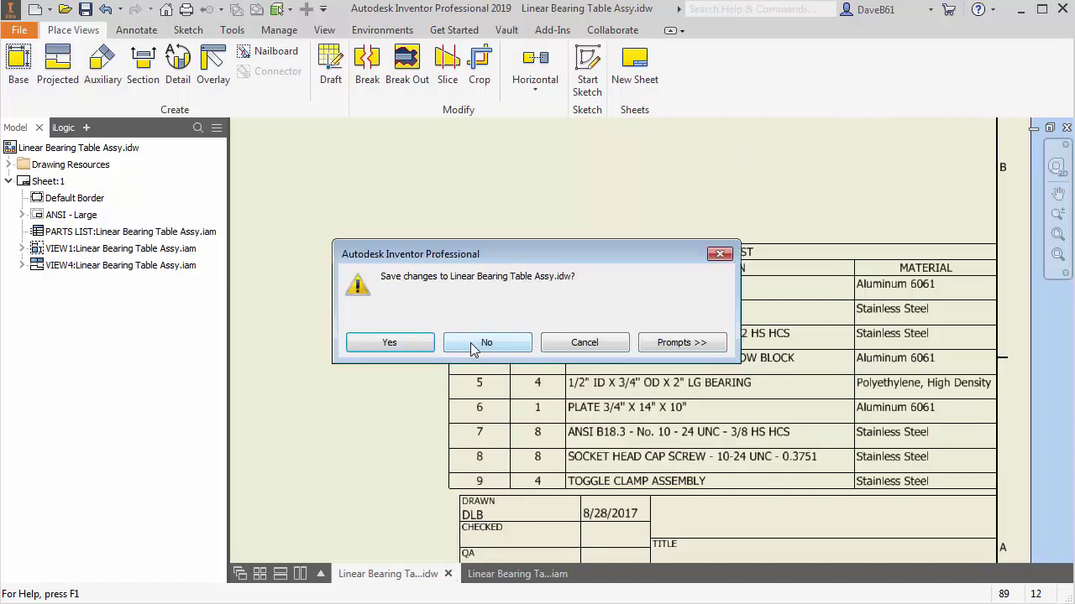
{"action": "left_click", "coordinate": [475, 343]}
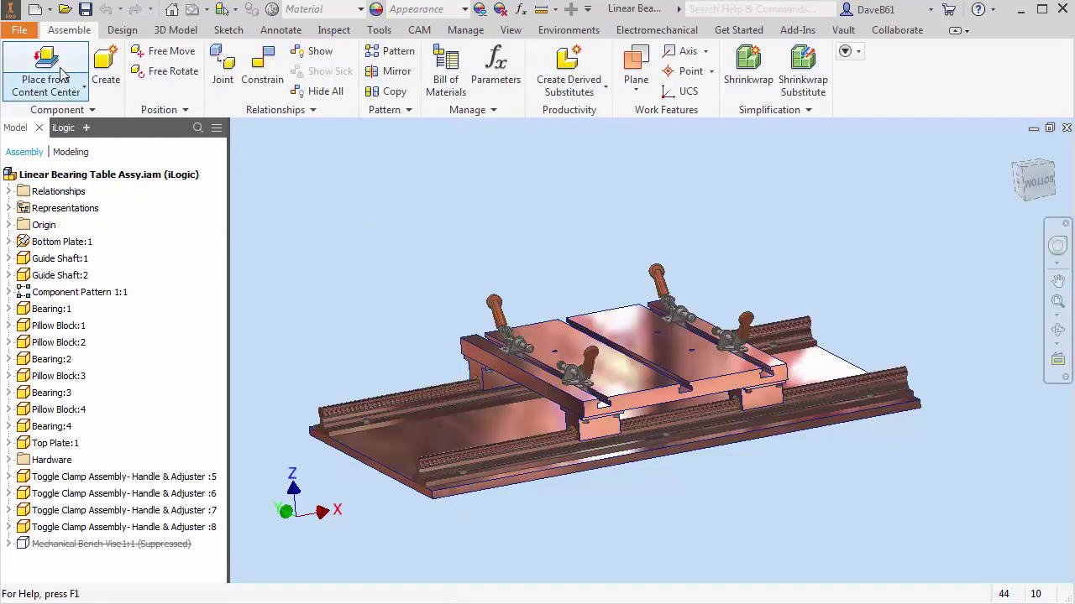
{"action": "left_click", "coordinate": [85, 9]}
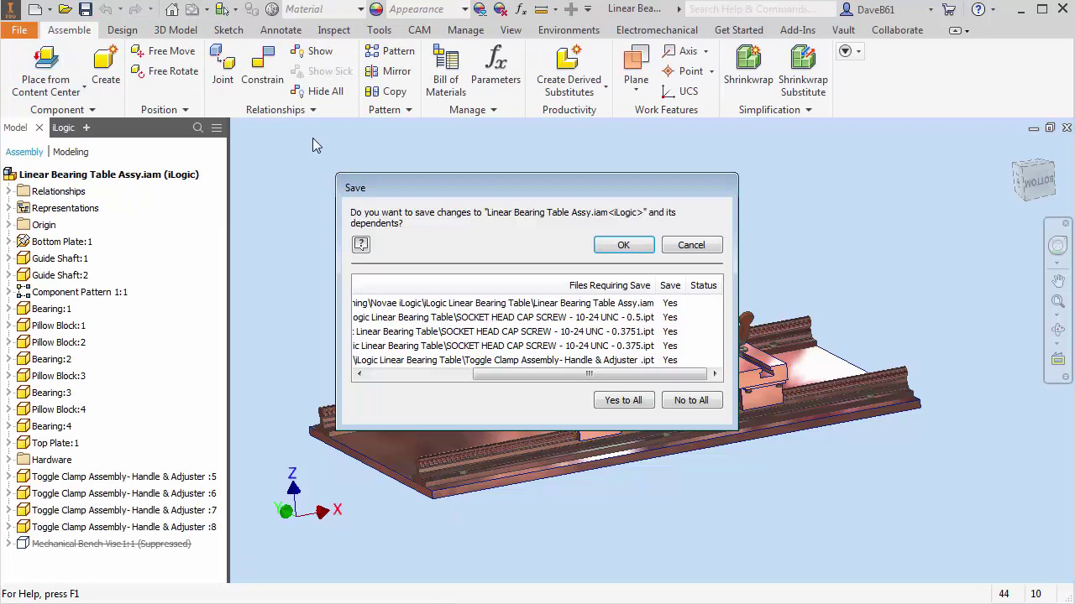
{"action": "left_click", "coordinate": [621, 246]}
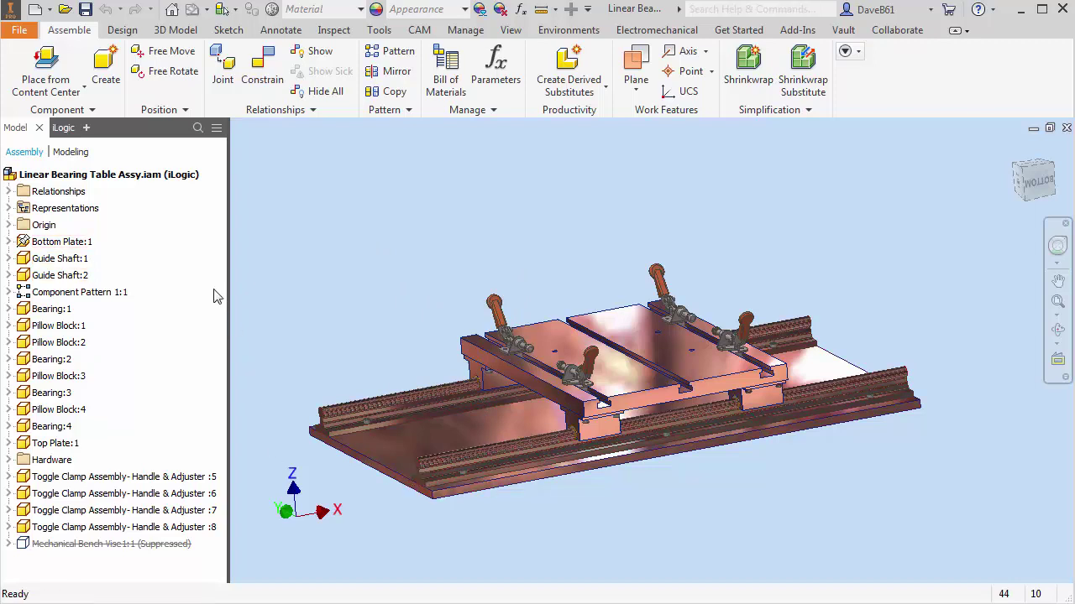
Check the first Hardware cap screw's iProperties: description matches part number, material is Stainless Steel.
{"action": "left_click", "coordinate": [9, 459]}
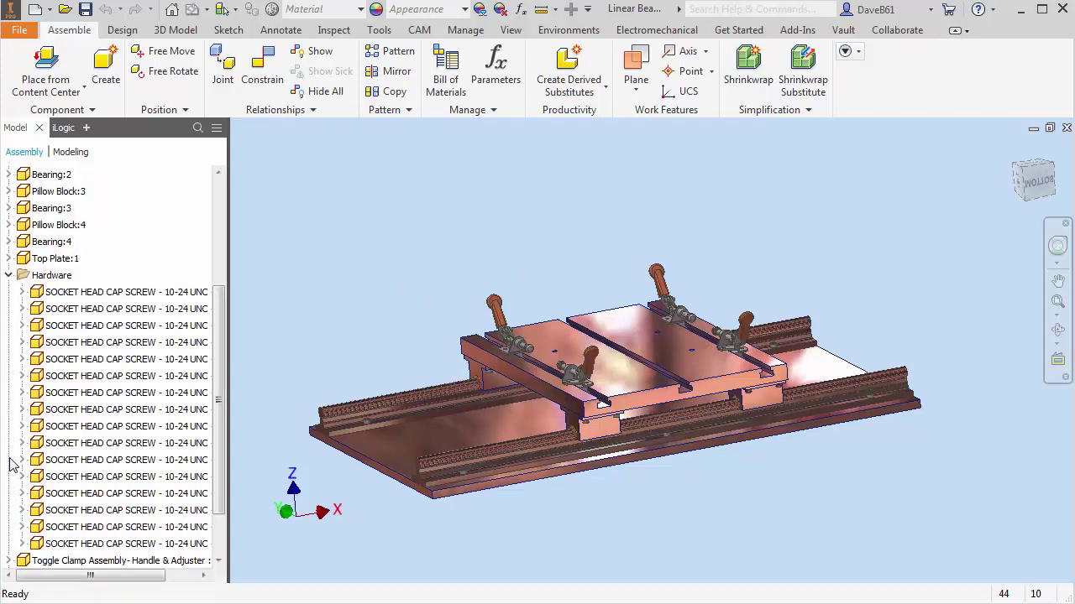
{"action": "left_click", "coordinate": [84, 292]}
{"action": "right_click", "coordinate": [89, 292]}
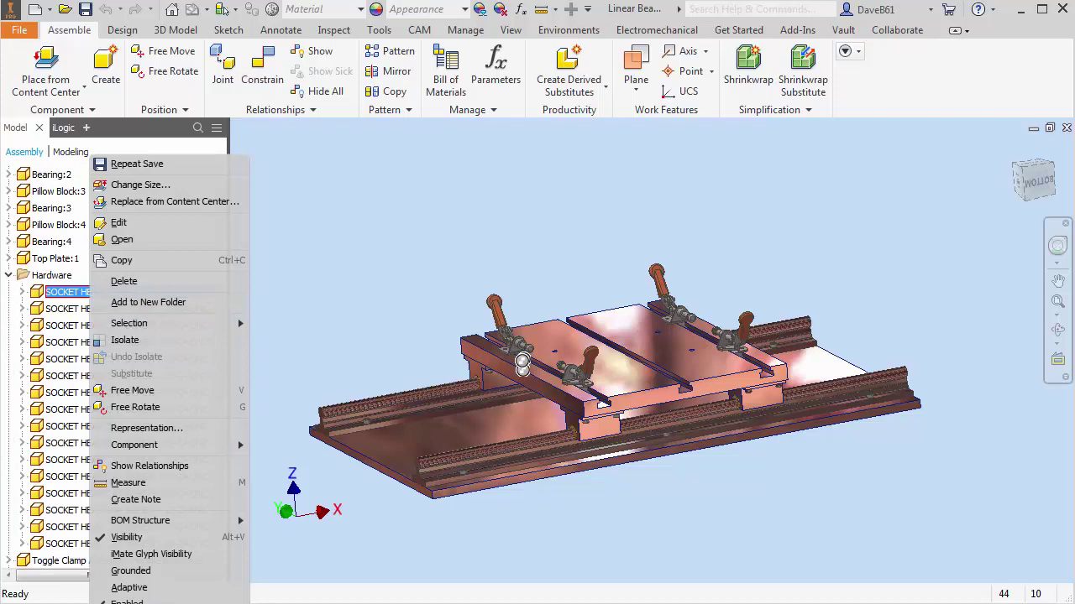
{"action": "left_click", "coordinate": [235, 600]}
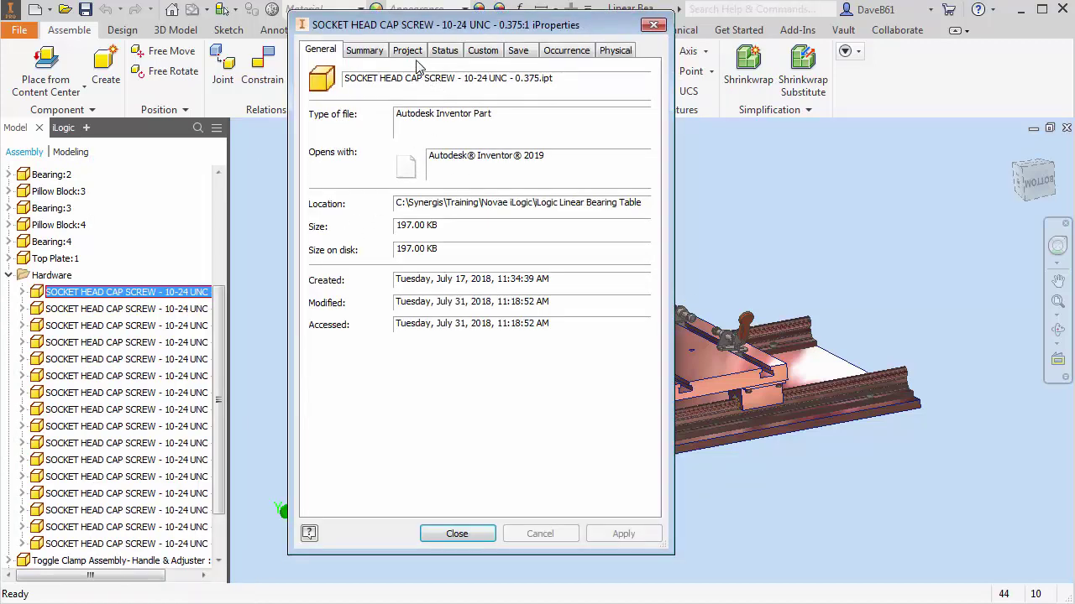
{"action": "left_click", "coordinate": [408, 52]}
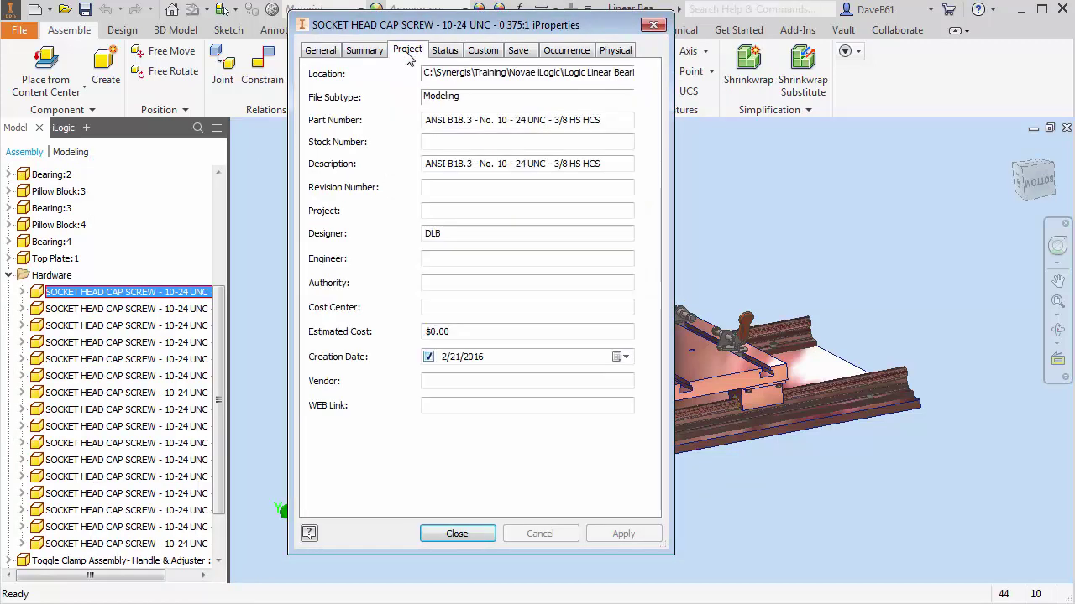
{"action": "left_click", "coordinate": [501, 164]}
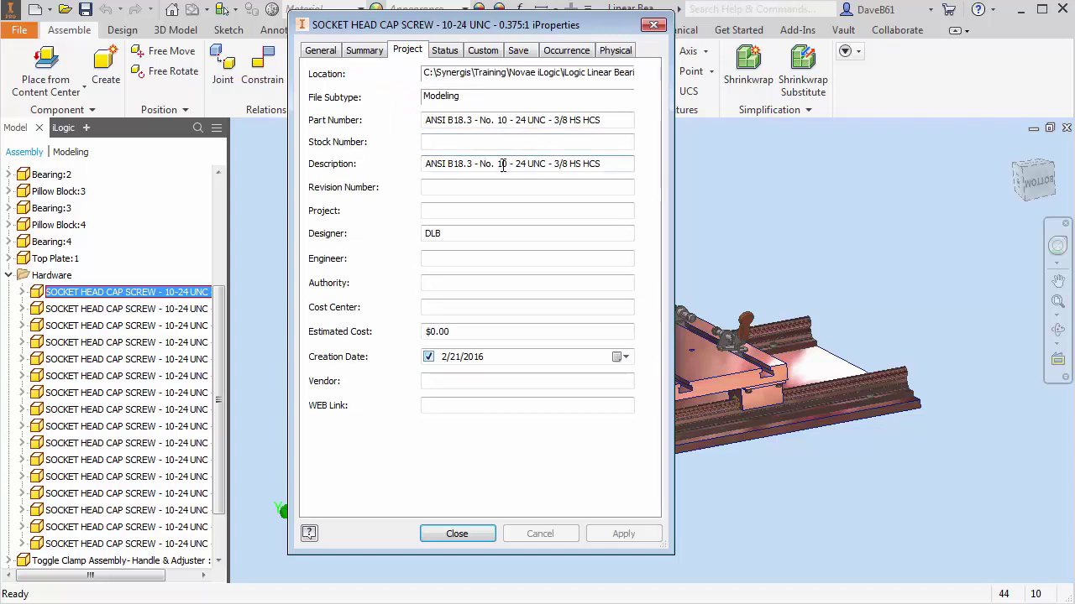
{"action": "left_click", "coordinate": [613, 53]}
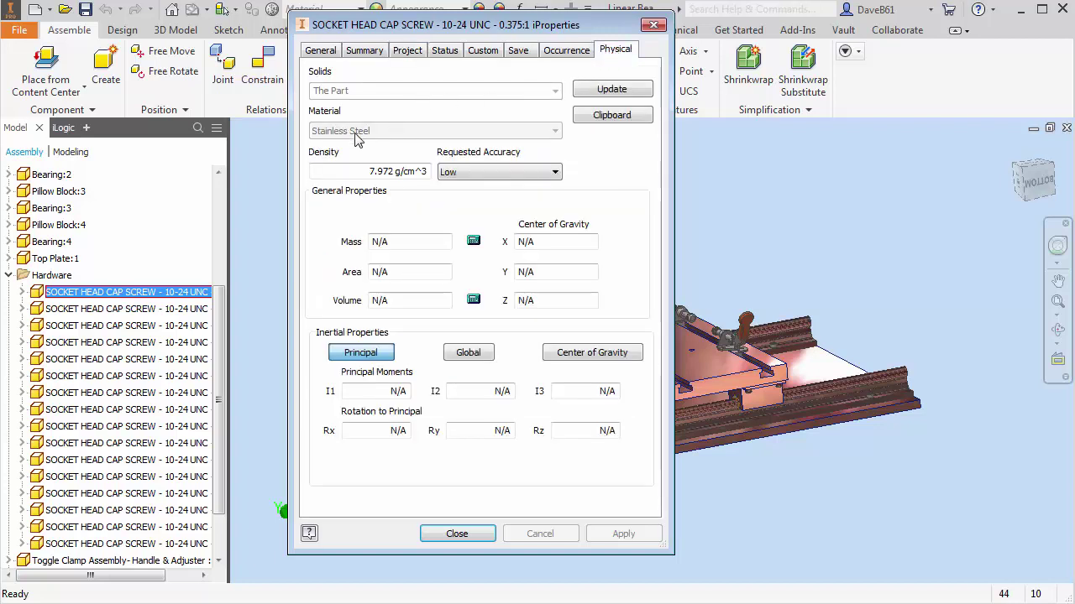
{"action": "left_click", "coordinate": [454, 534]}
{"action": "left_click", "coordinate": [446, 80]}
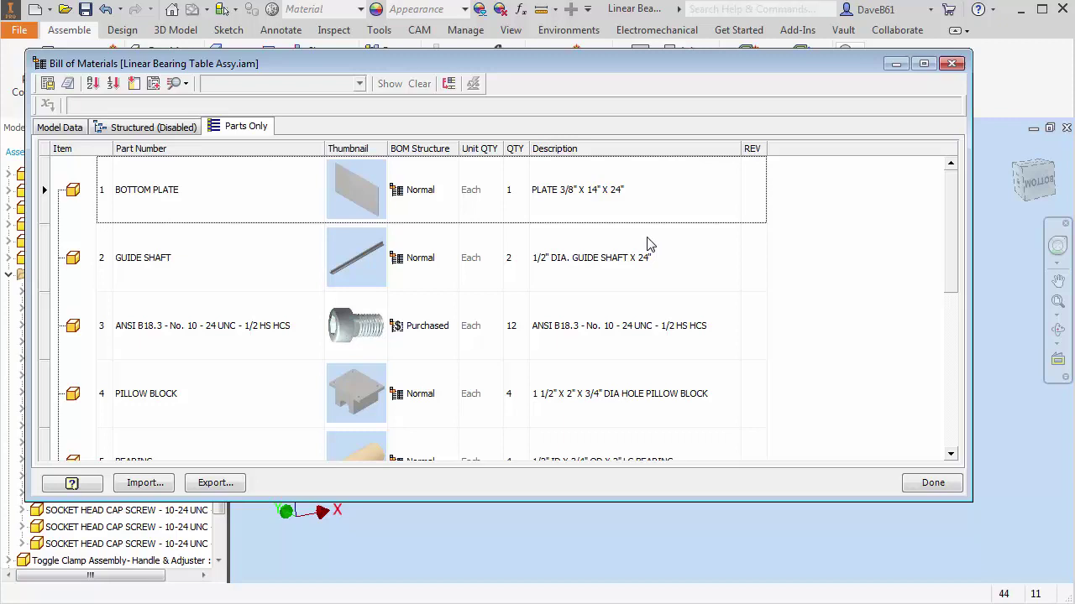
Fill the Bottom Plate description PLATE 3/8" X 14" X 24" down the Description column.
{"action": "scroll", "coordinate": [641, 338], "scroll_direction": "down", "scroll_amount": 1}
{"action": "scroll", "coordinate": [641, 338], "scroll_direction": "down", "scroll_amount": 1}
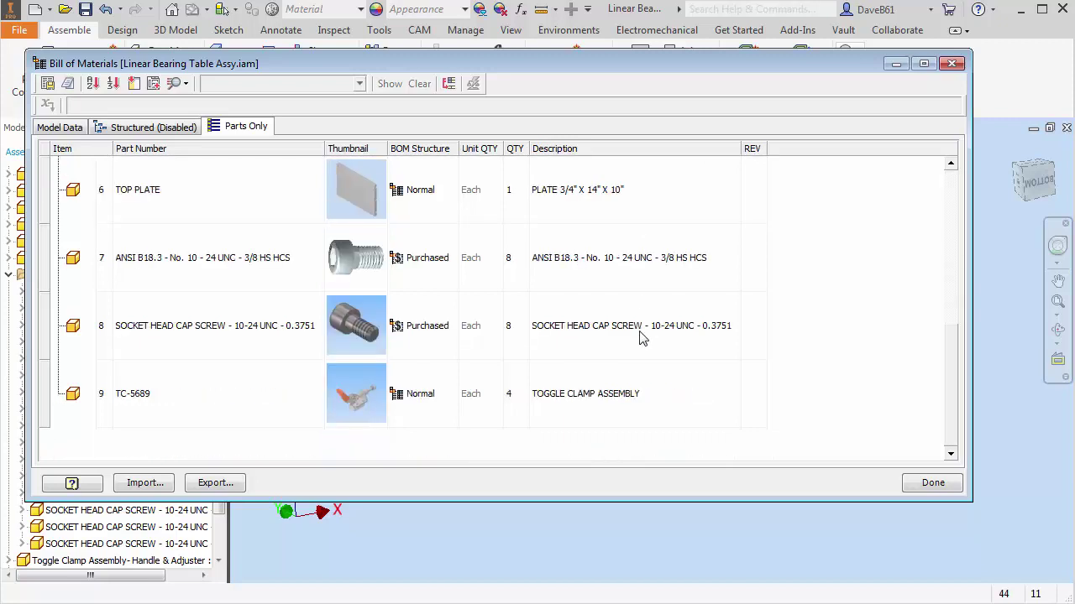
{"action": "scroll", "coordinate": [641, 338], "scroll_direction": "up", "scroll_amount": 2}
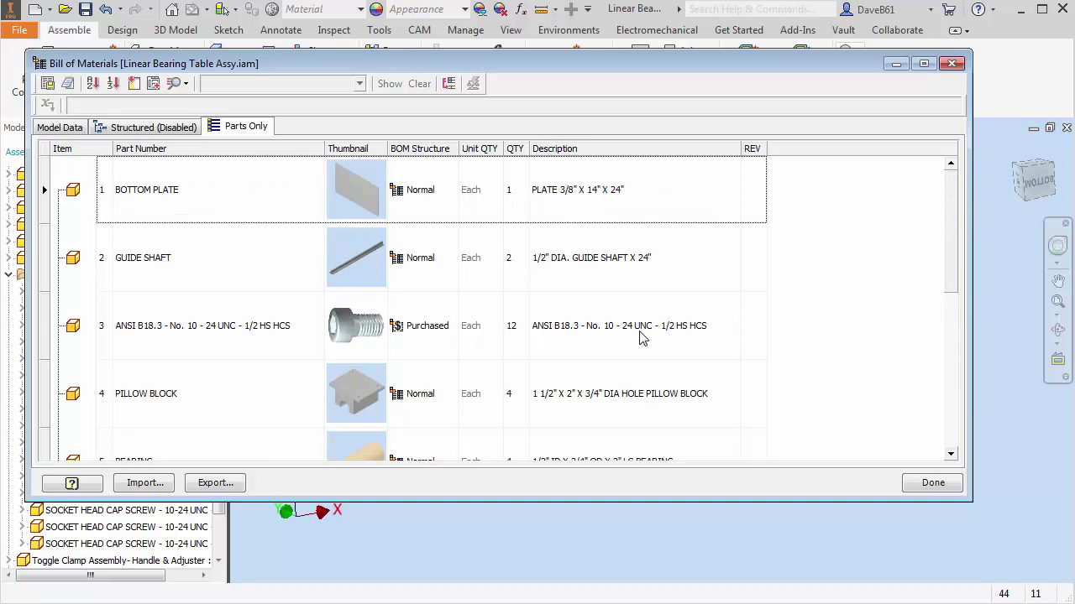
{"action": "left_click", "coordinate": [699, 200]}
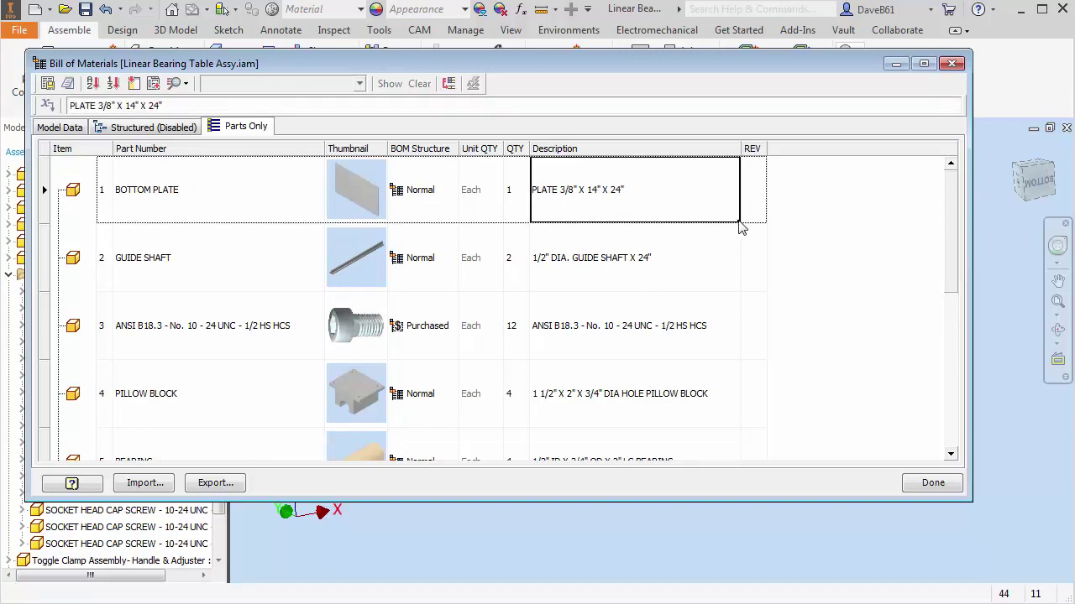
{"action": "left_click_drag", "start_coordinate": [740, 227], "coordinate": [719, 385]}
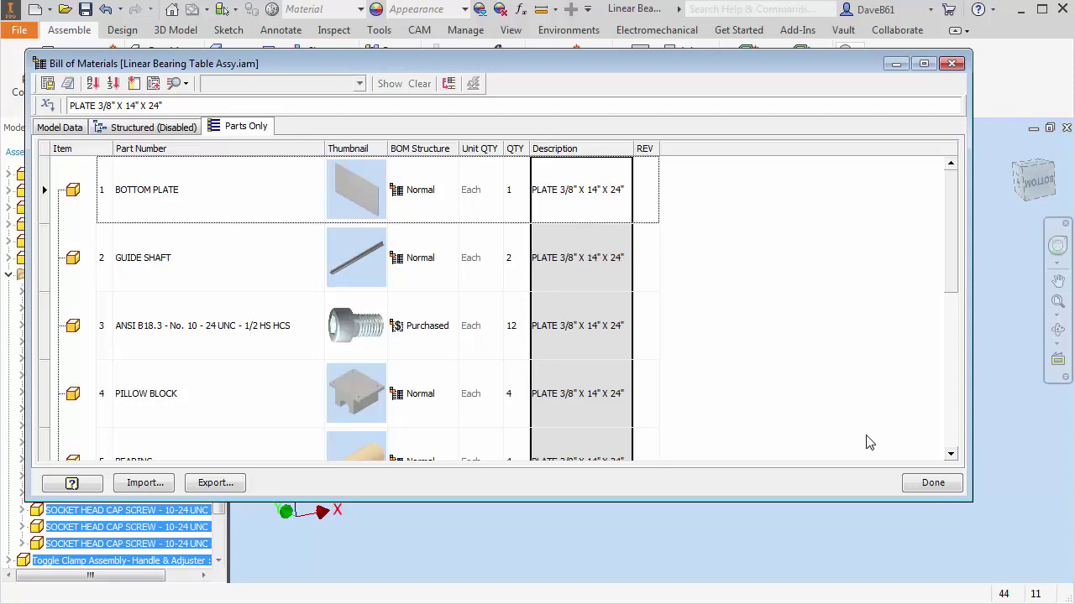
Close the Bill of Materials, answer No to saving the assembly, and collapse Hardware.
{"action": "left_click", "coordinate": [933, 484]}
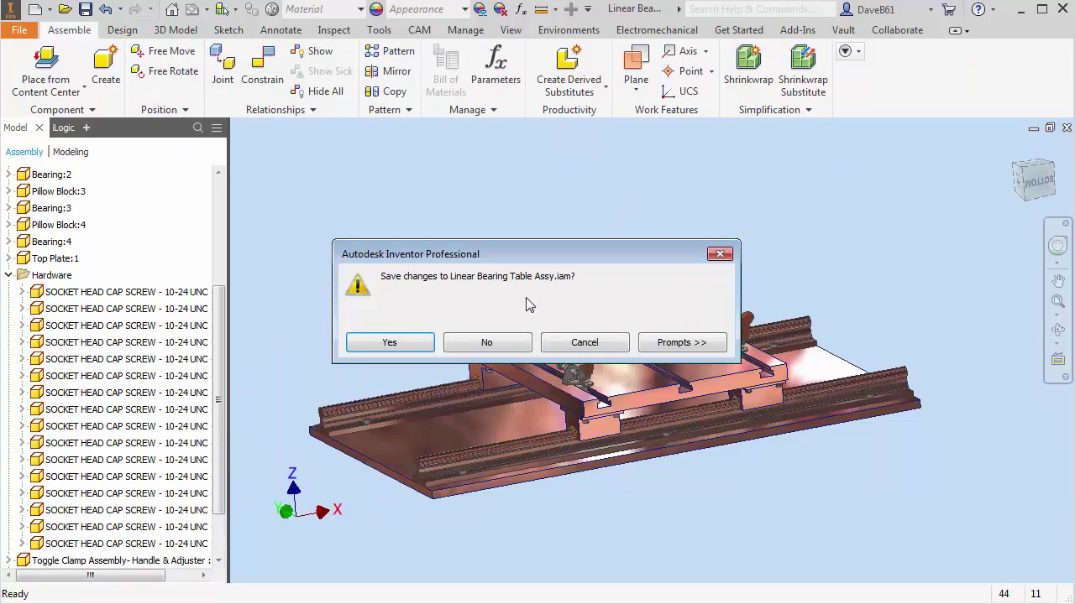
{"action": "left_click", "coordinate": [502, 344]}
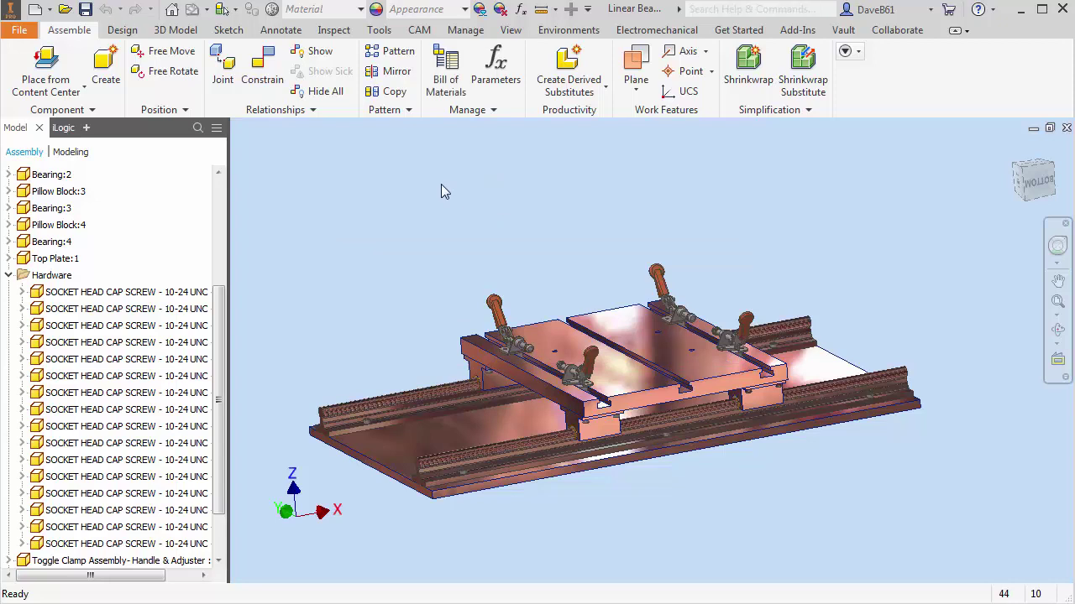
{"action": "left_click", "coordinate": [8, 274]}
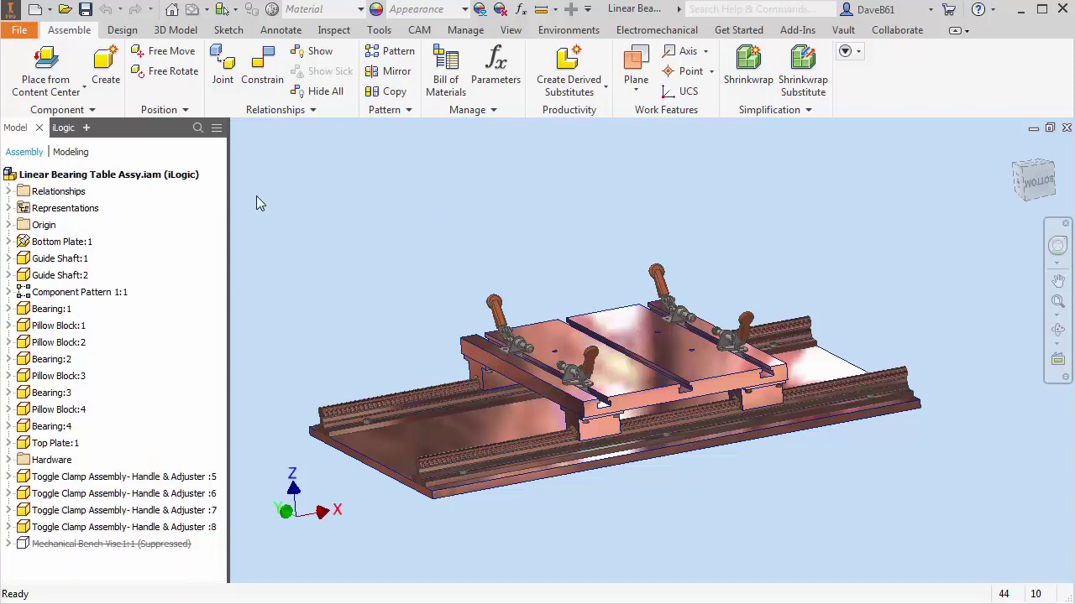